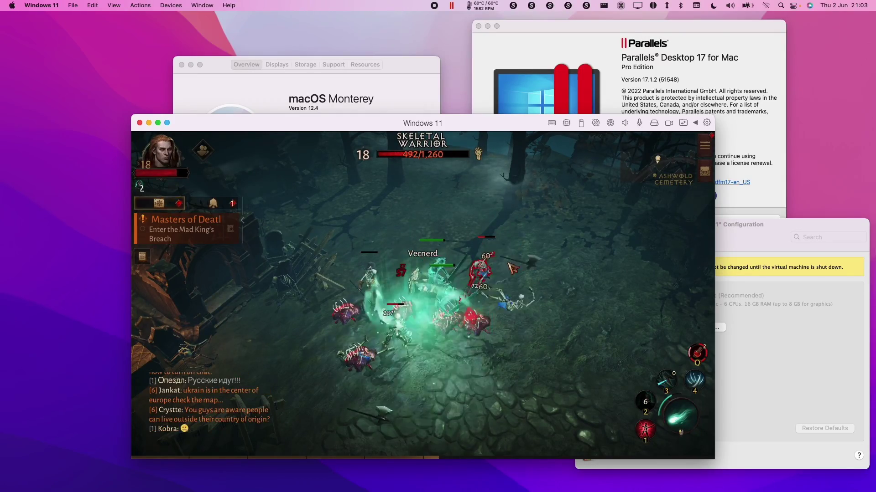
Step: Fight the skeletal warriors and hungry corpses in Ashwold Cemetery using basic attacks and skills
click(504, 266)
key(w)
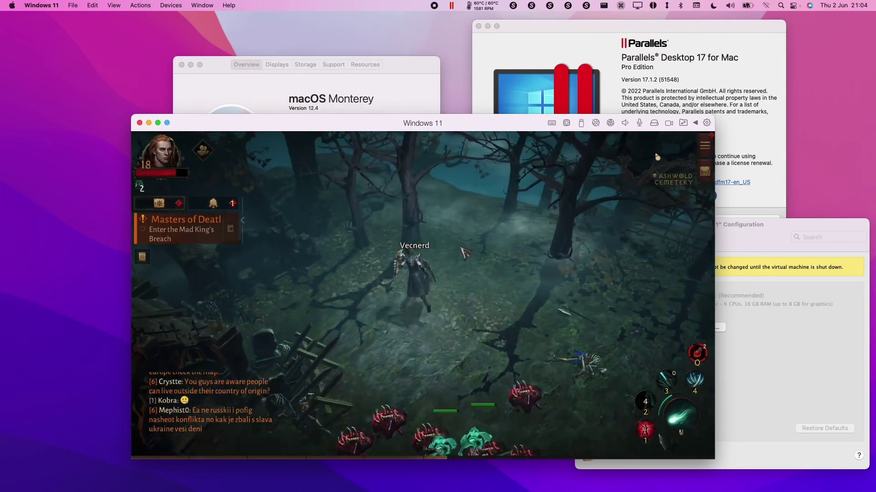
key(d)
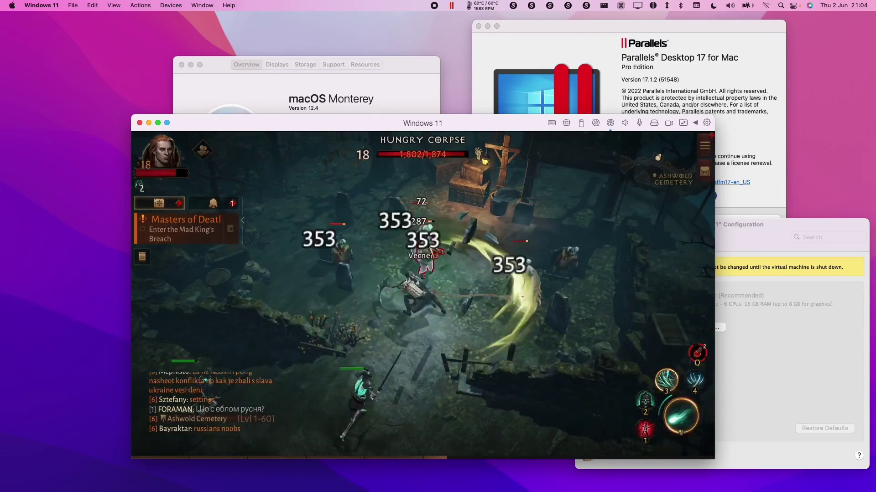
key(space)
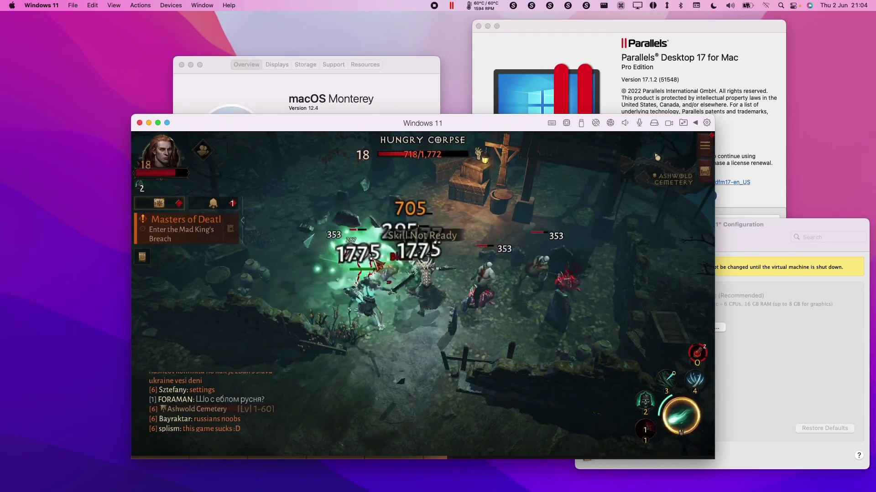
click(375, 261)
key(1)
click(469, 288)
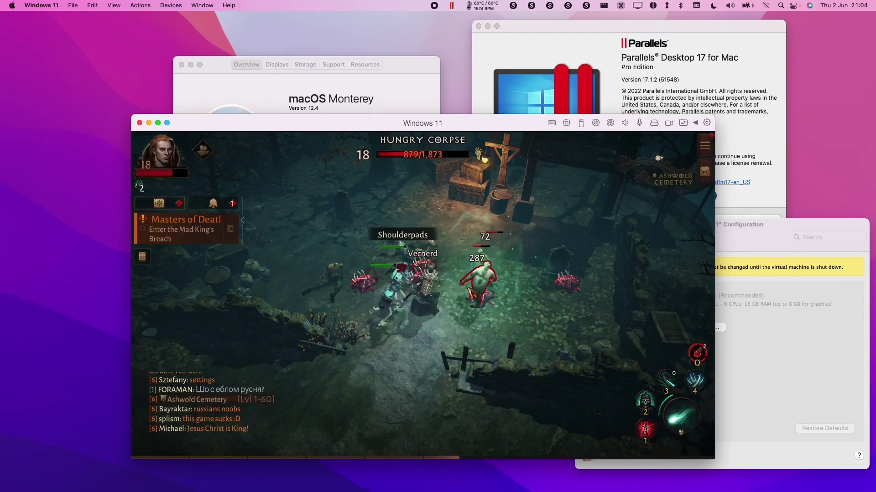
Step: Collect the dropped shoulderpads and walk the character away from the cleared area in Ashwold Cemetery
click(414, 377)
click(553, 361)
mouse_move(553, 361)
mouse_down()
mouse_move(524, 337)
mouse_move(229, 215)
mouse_move(292, 192)
mouse_move(392, 219)
mouse_move(437, 388)
mouse_up()
click(439, 393)
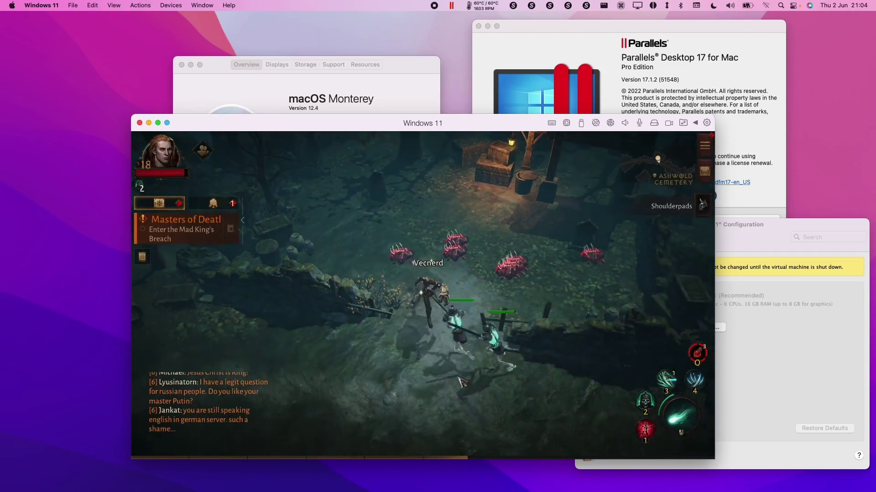
mouse_move(608, 346)
mouse_down()
mouse_move(615, 311)
mouse_move(638, 352)
mouse_up()
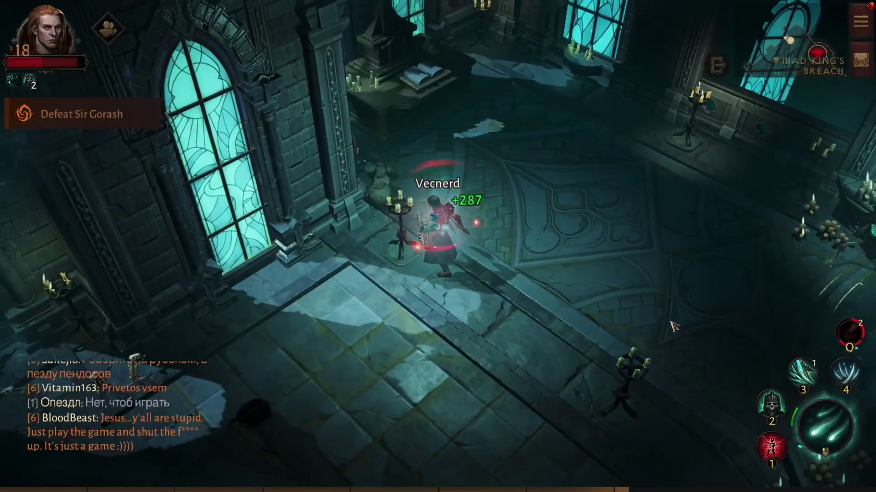
Step: Attack Sir Gorash in the Mad King's Breach and enter that dungeon on Normal difficulty
click(671, 326)
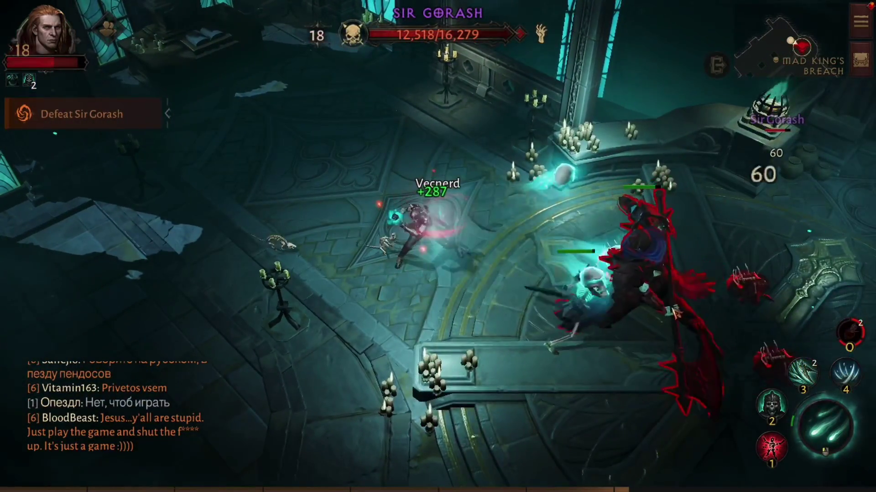
click(671, 306)
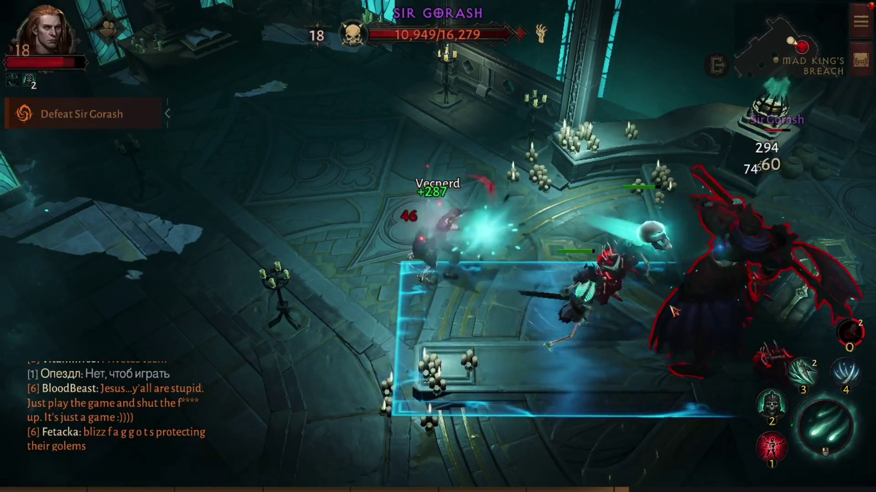
click(670, 306)
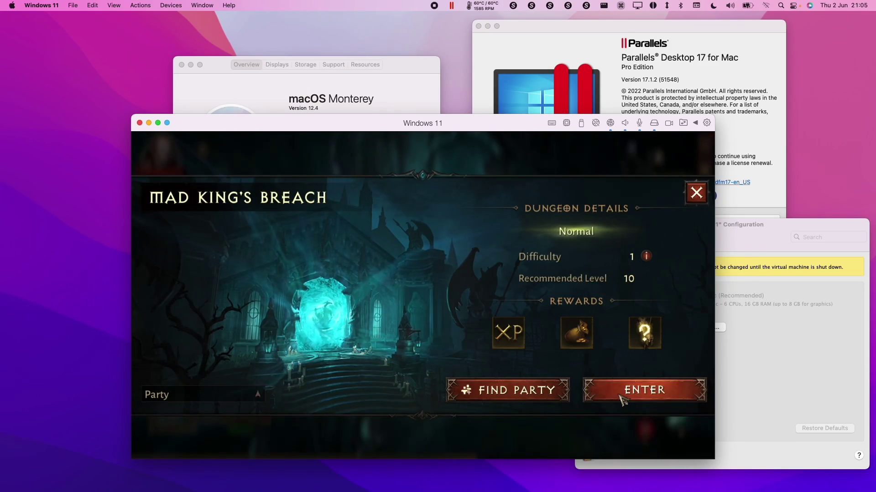
click(623, 400)
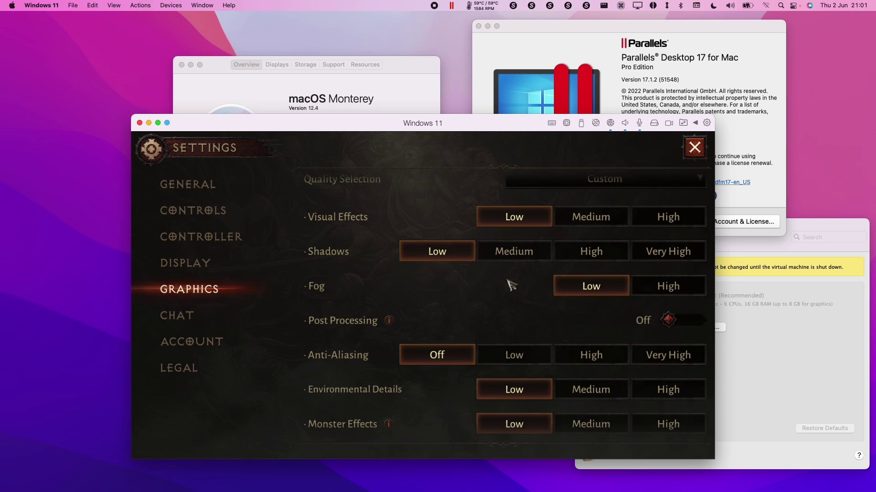
Step: Review the game's graphics quality options through Global Lighting and close the settings
scroll(511, 285, down, 3)
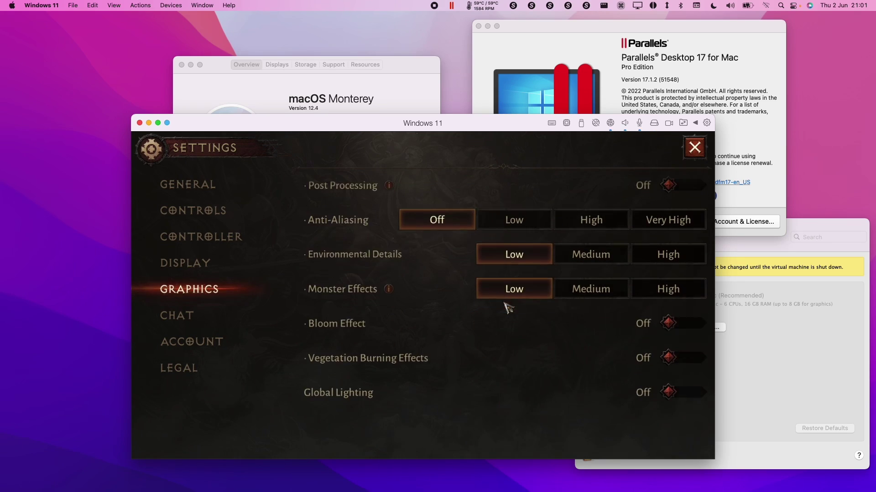
click(697, 150)
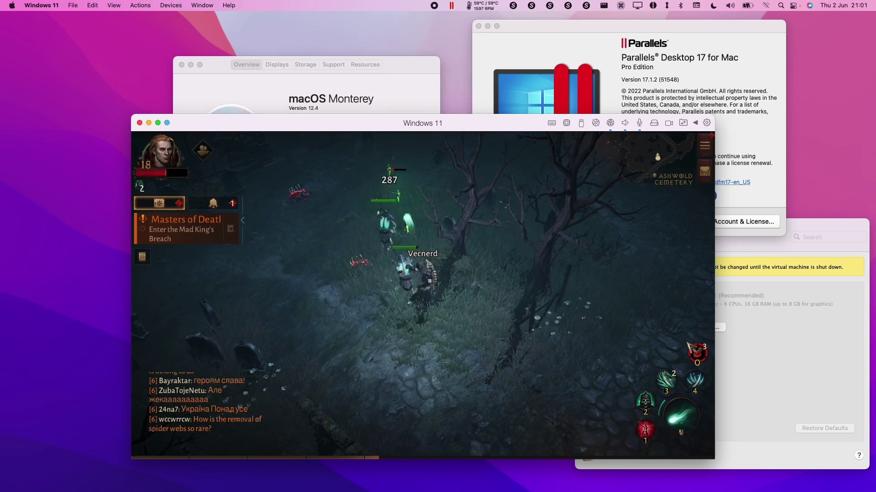
Step: Bring the Windows 11 virtual machine's CPU & Memory configuration forward for viewing, and return to the running game
click(734, 360)
click(445, 268)
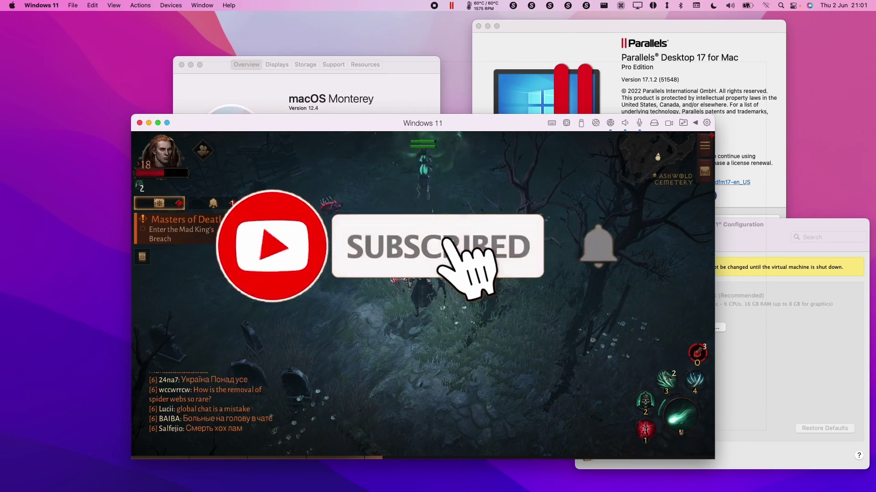
click(728, 213)
click(784, 341)
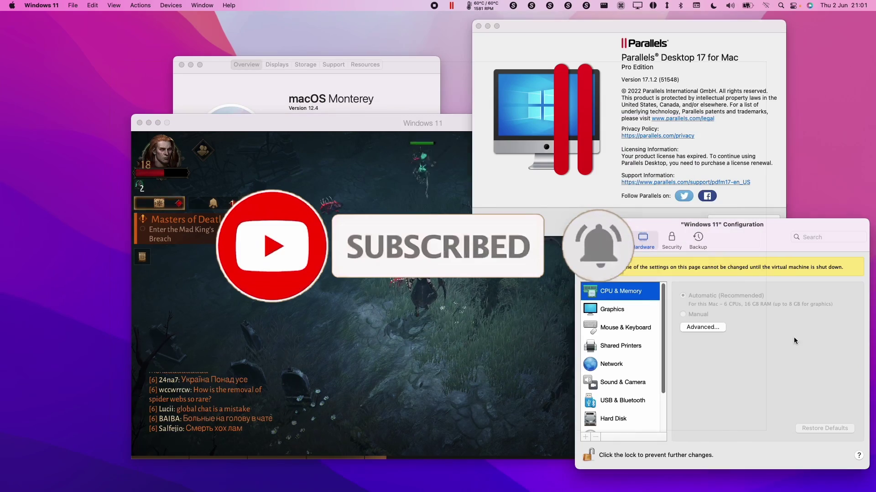
click(477, 338)
click(705, 143)
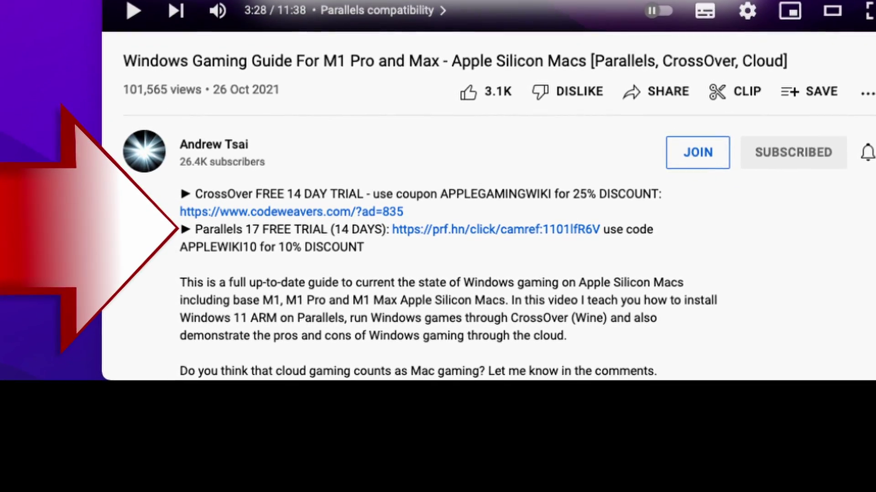
Step: Choose a new Parallels Desktop Pro Edition license on the Parallels website and proceed to the cart
click(294, 320)
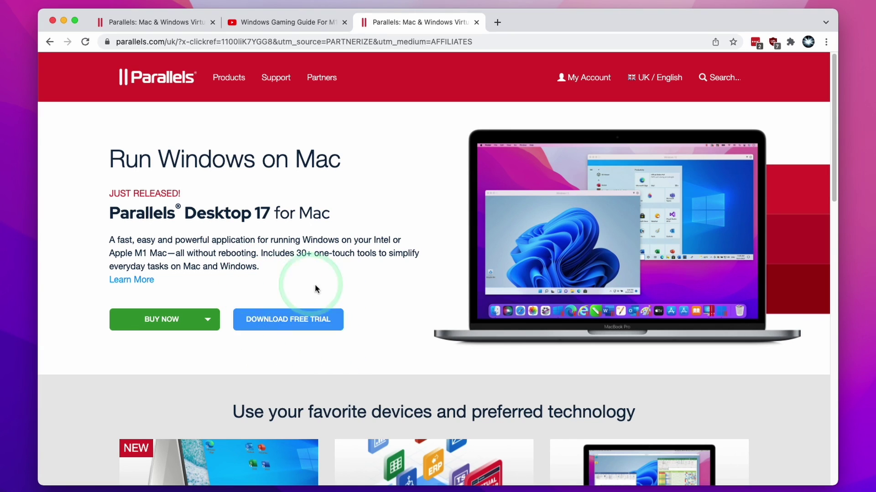
click(166, 324)
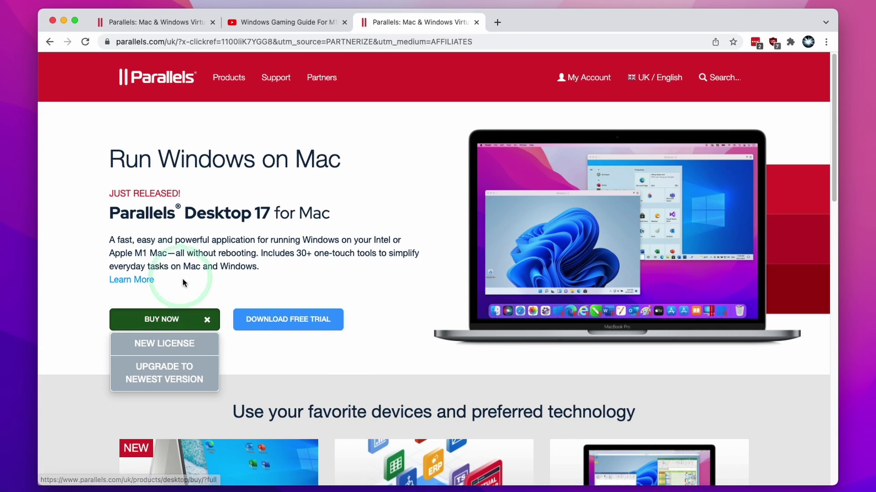
click(171, 345)
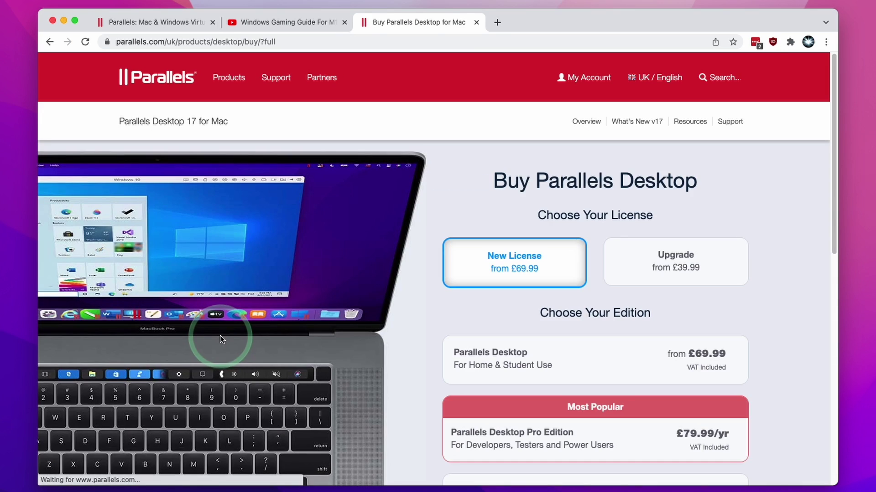
scroll(505, 172, down, 1)
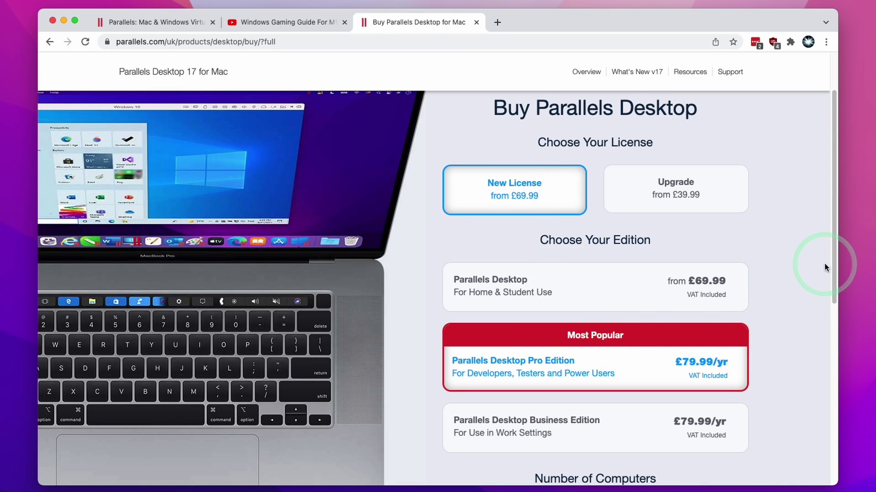
scroll(586, 391, down, 4)
click(586, 389)
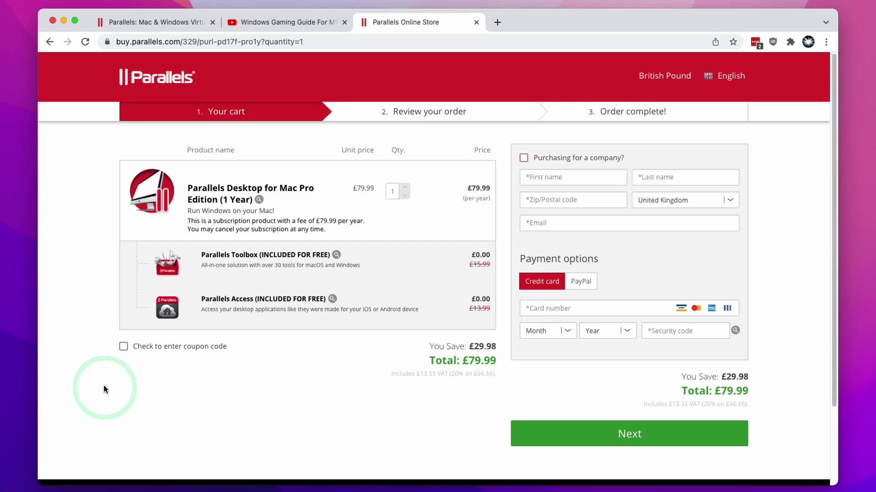
Step: Apply the coupon code APPLEWIKI10 to the Parallels Desktop Pro Edition order
click(123, 348)
click(156, 366)
text(APPLEWIKI10)
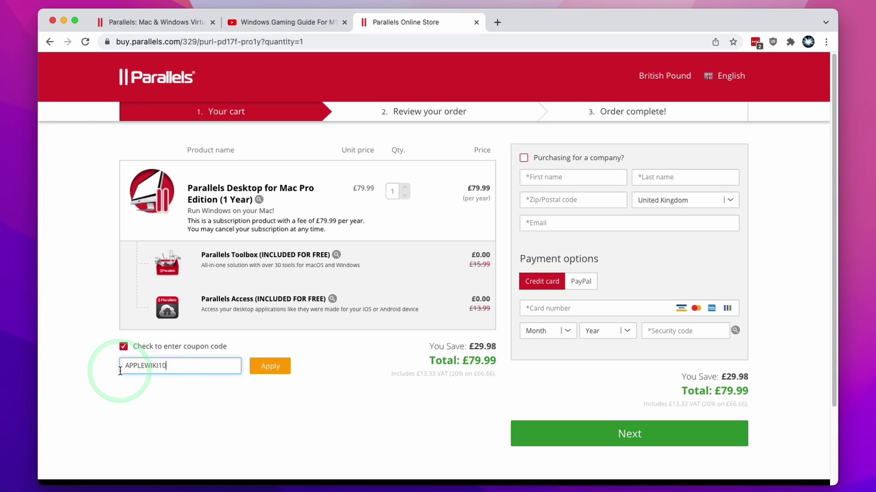
click(278, 373)
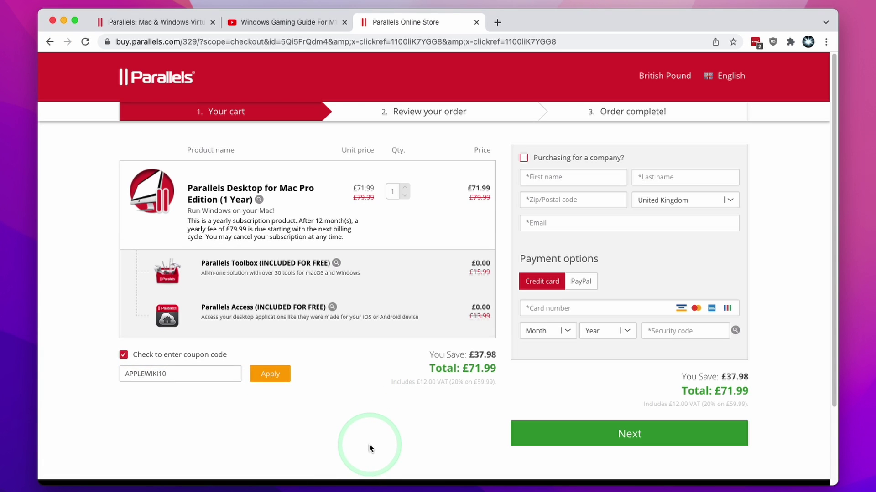
Step: Close the store page and download the free 14-day trial of Parallels Desktop 17 for Mac
key(super+w)
click(313, 322)
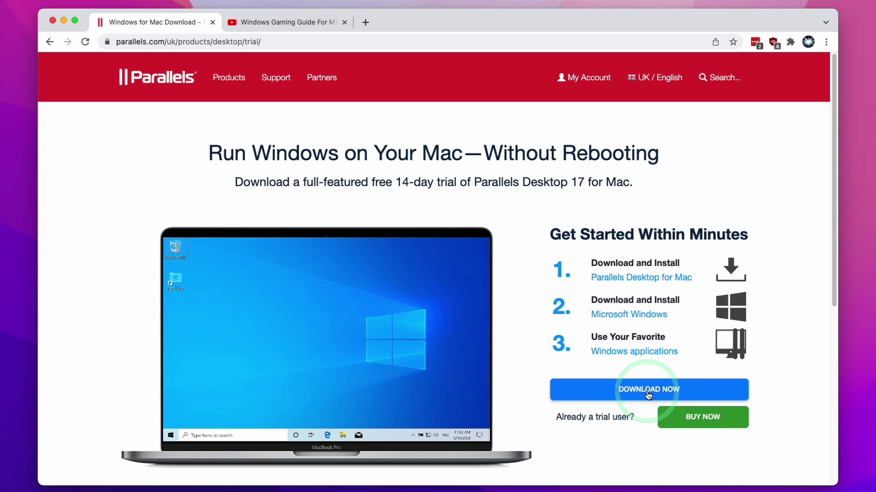
click(636, 395)
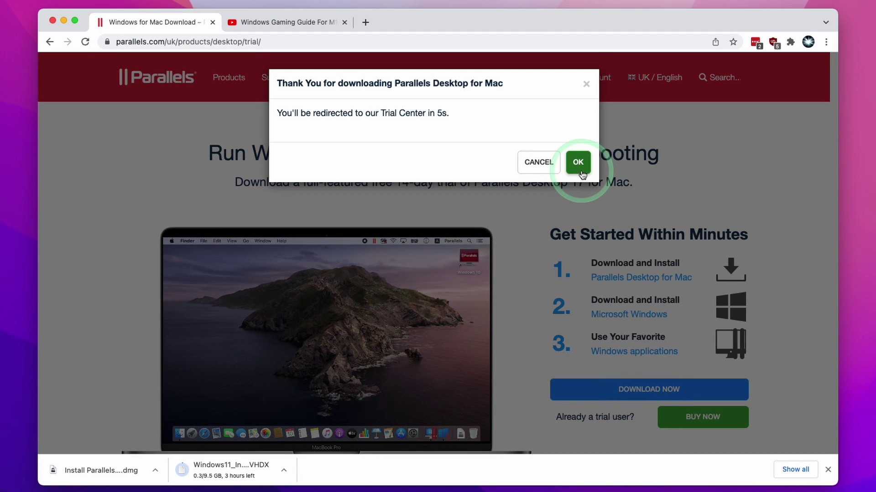
click(578, 162)
Step: Open the downloaded Install Parallels Desktop.dmg disk image from the Downloads folder
click(103, 472)
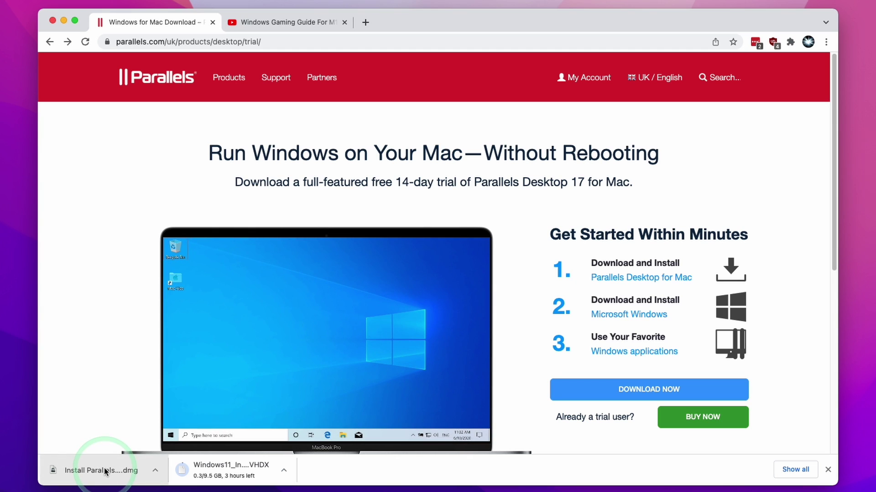
click(328, 300)
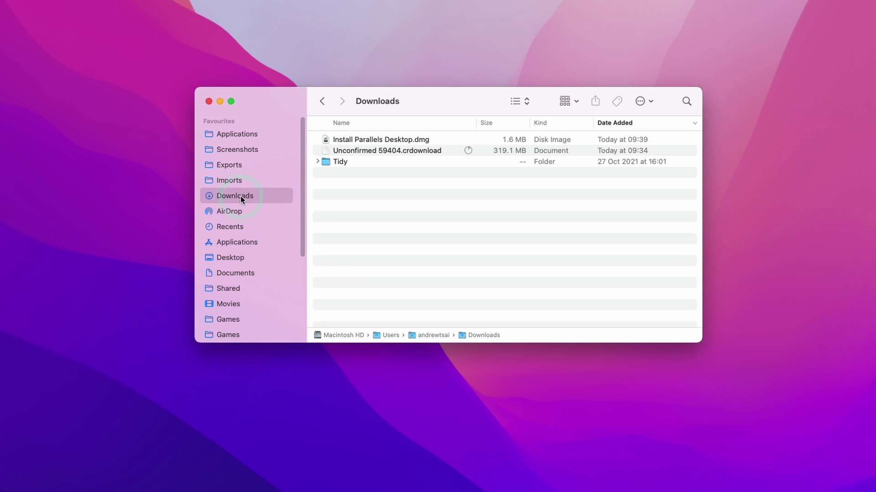
click(381, 213)
click(376, 150)
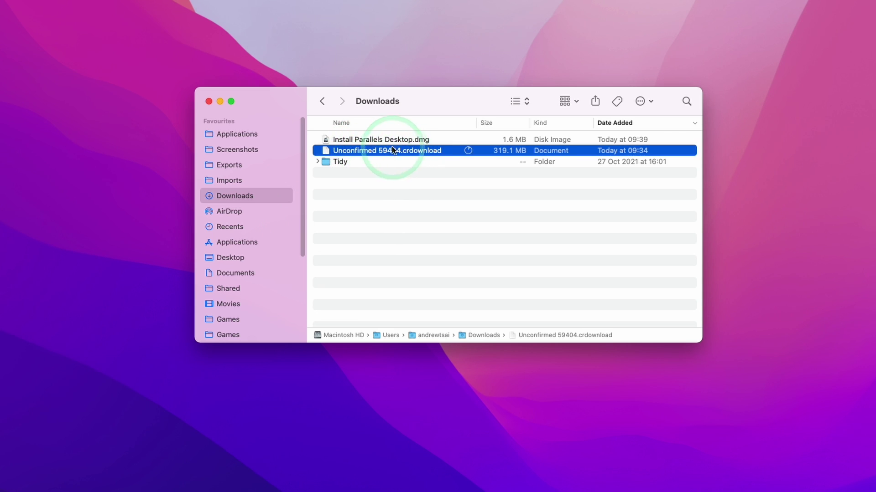
click(354, 139)
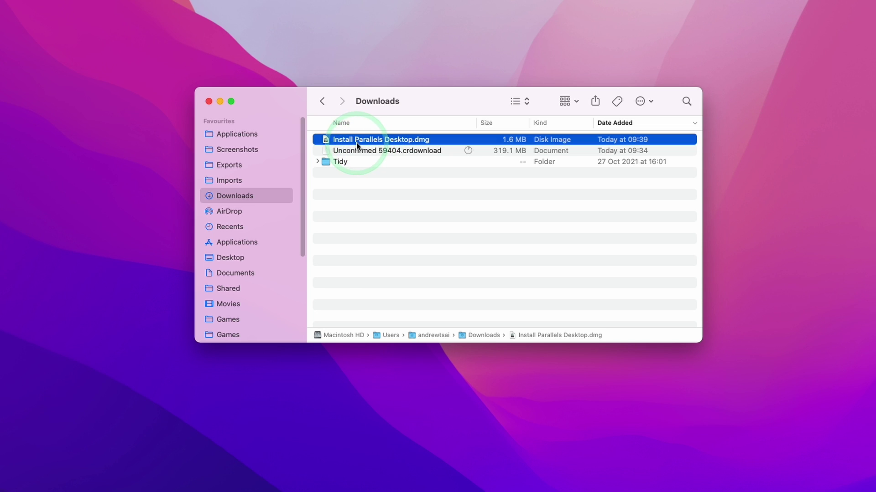
click(399, 143)
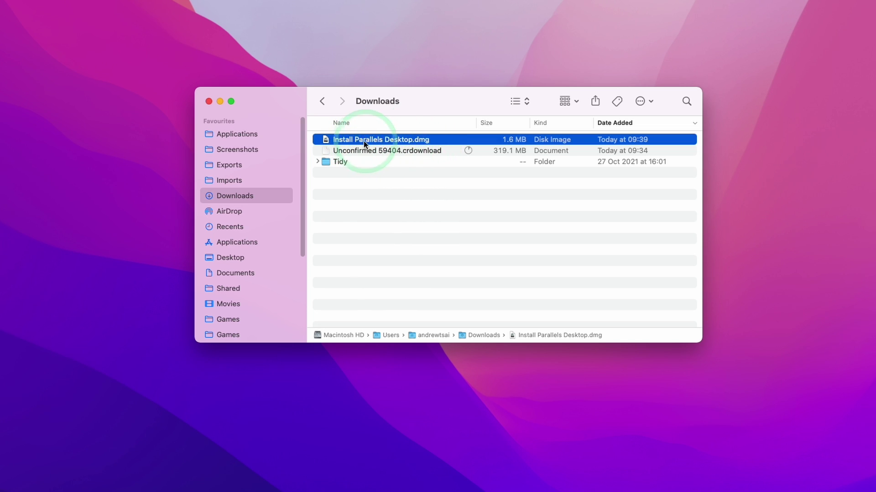
click(382, 144)
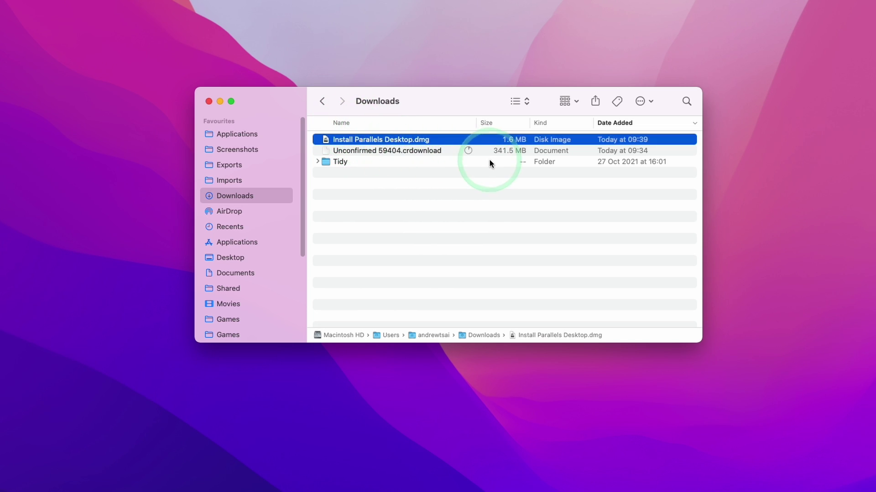
Step: Launch the Install Parallels Desktop installer from the disk image and approve opening the downloaded app
click(495, 249)
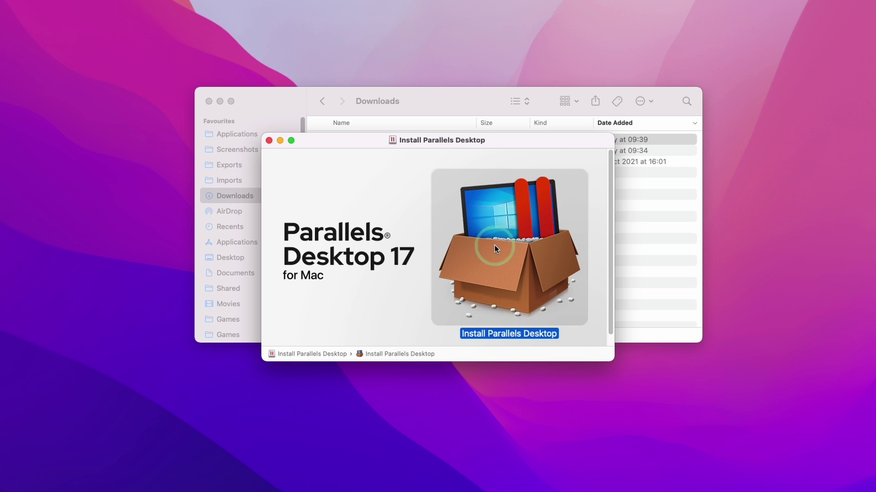
double_click(514, 269)
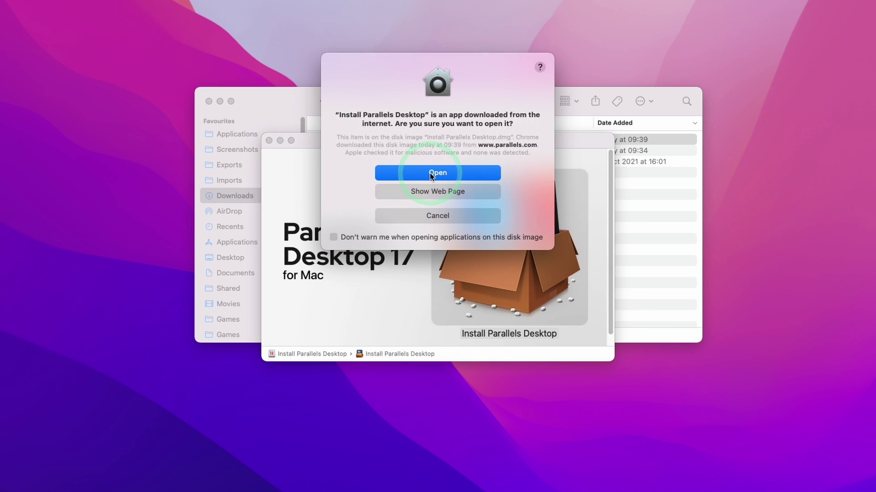
click(438, 172)
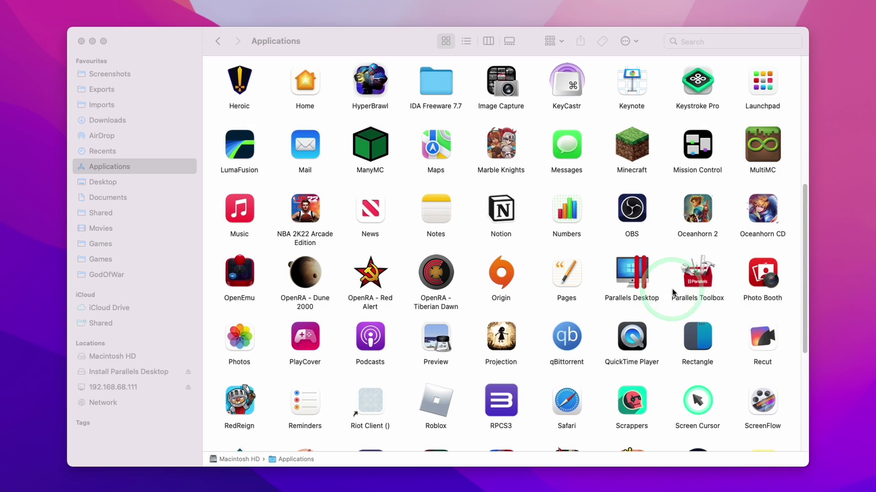
Step: Launch Parallels Desktop from the Applications folder
click(626, 276)
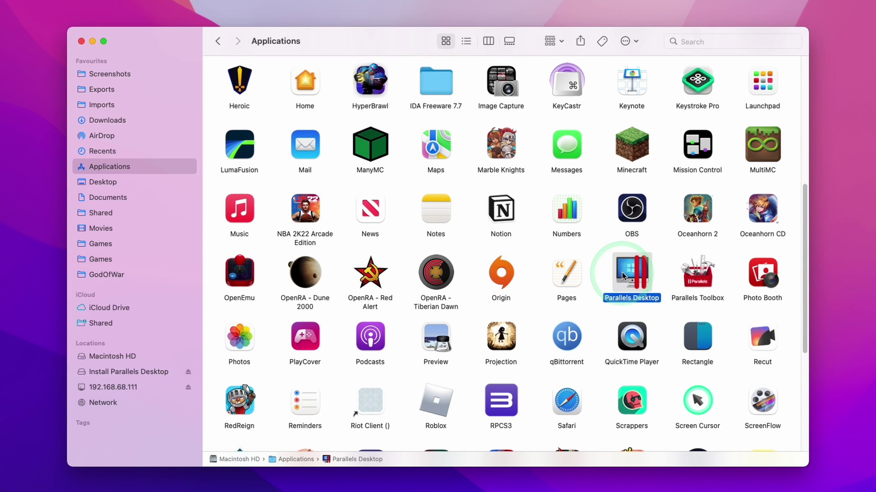
double_click(630, 274)
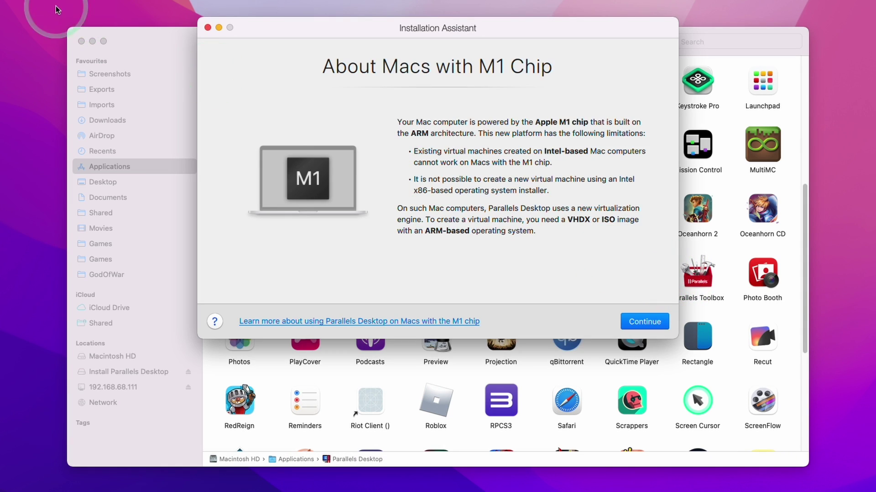
Step: Continue past the M1 chip notice, choose Get Windows 11 from Microsoft, install it and continue once installation finishes
click(92, 42)
click(647, 323)
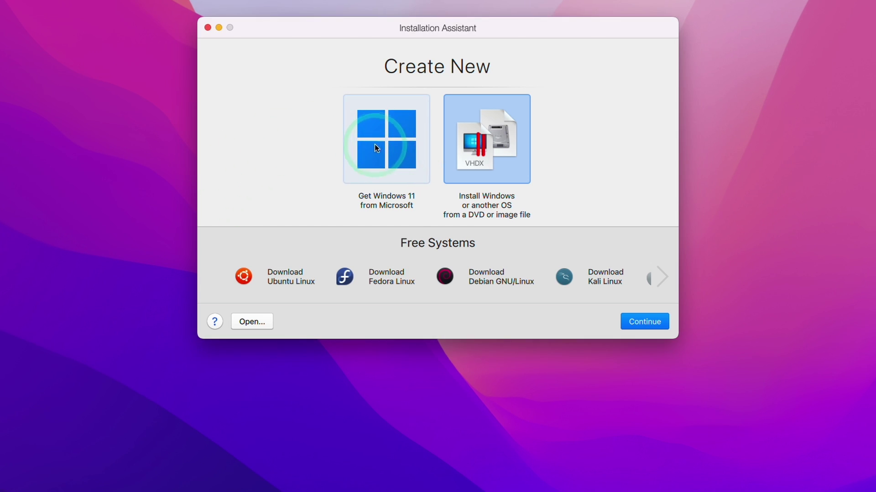
click(387, 139)
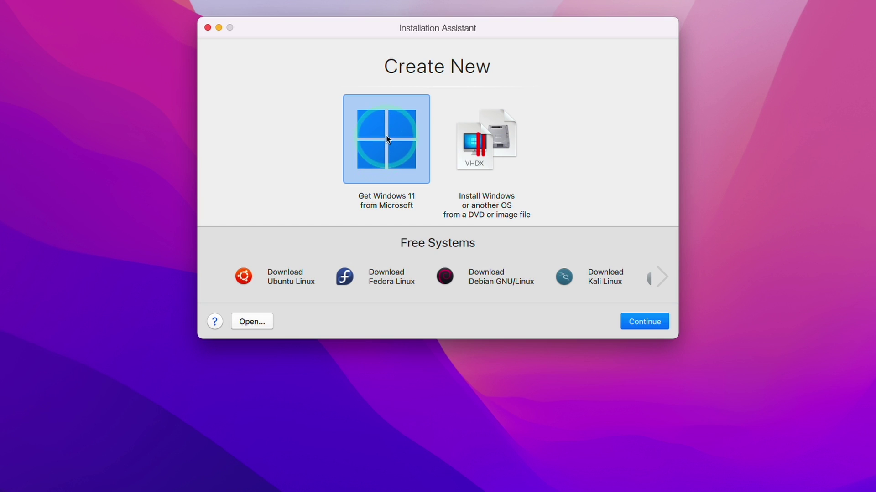
click(652, 318)
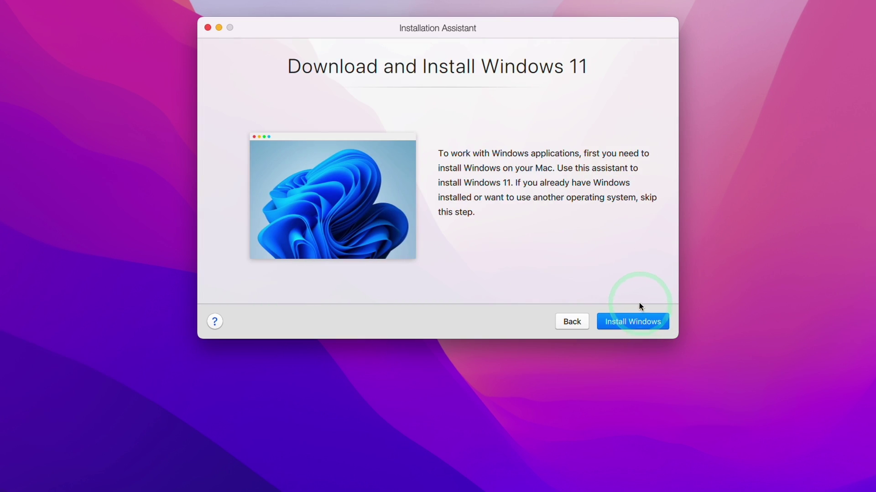
click(613, 323)
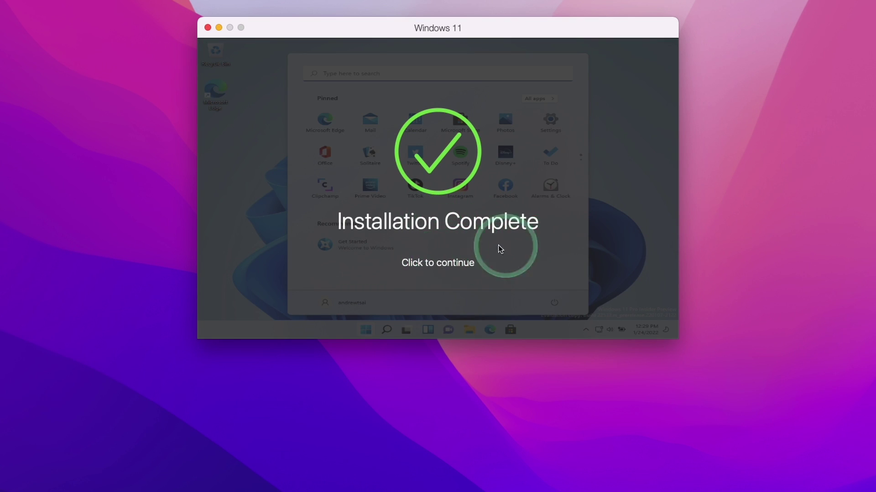
click(435, 264)
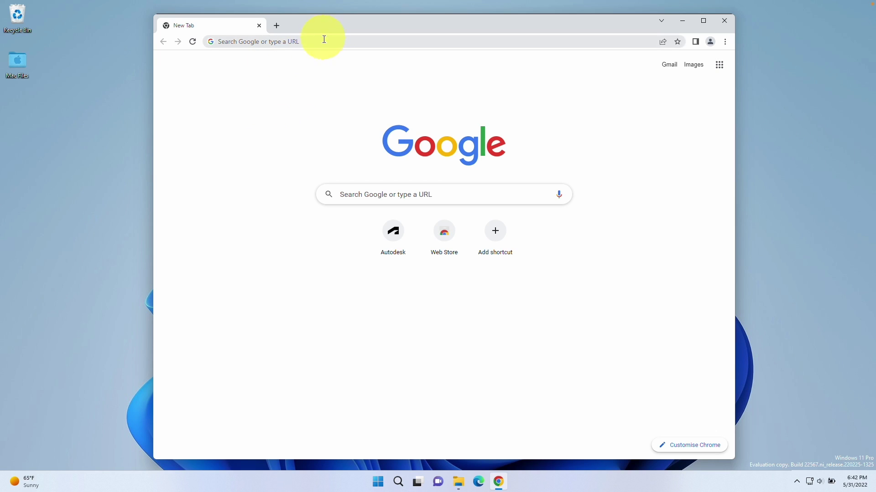
Step: Go to battle.net in Chrome on Windows and download the Battle.net desktop app
click(324, 42)
text(battle.net)
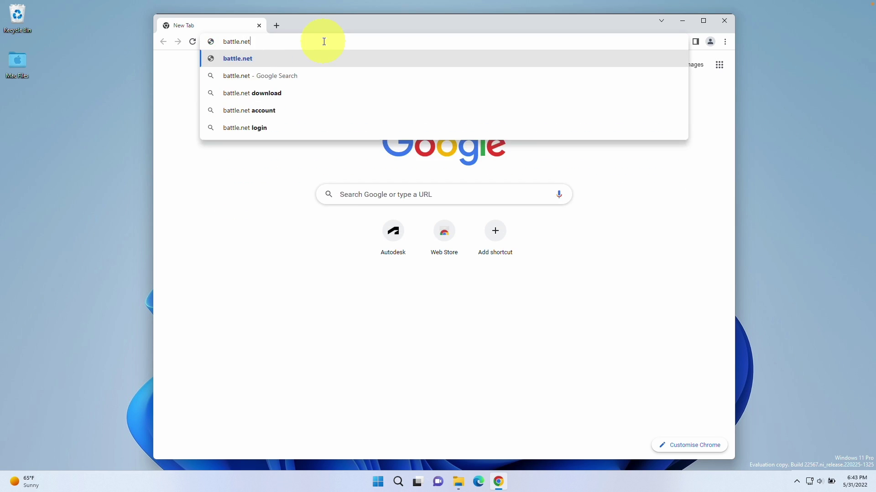
key(Return)
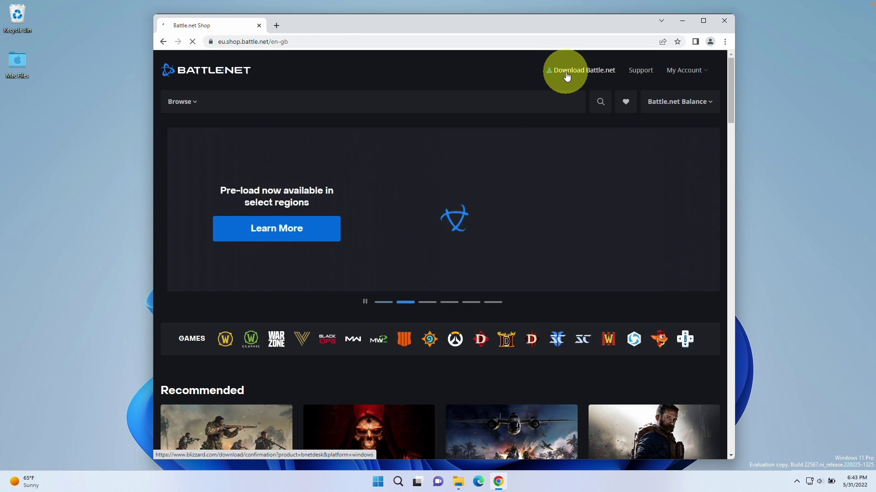
click(567, 73)
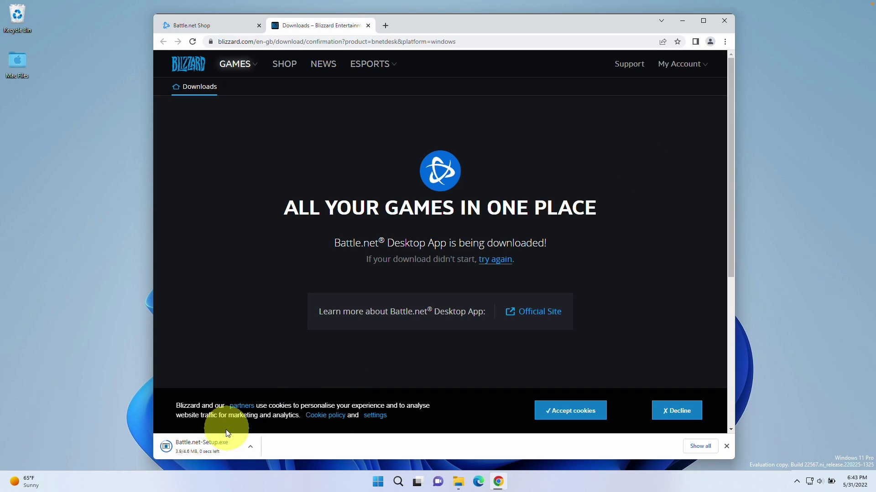
Step: Run Battle.net-Setup from the Downloads folder, allow it to make changes, and close the folder window
click(458, 482)
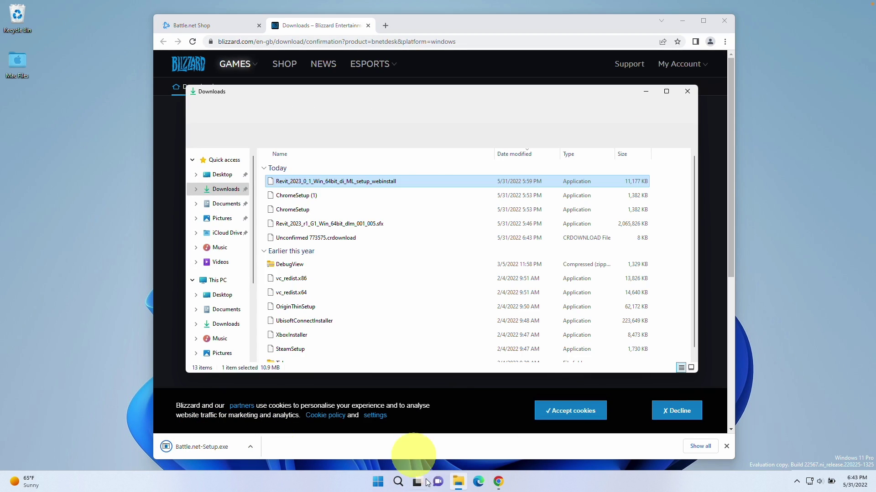
click(295, 177)
click(309, 238)
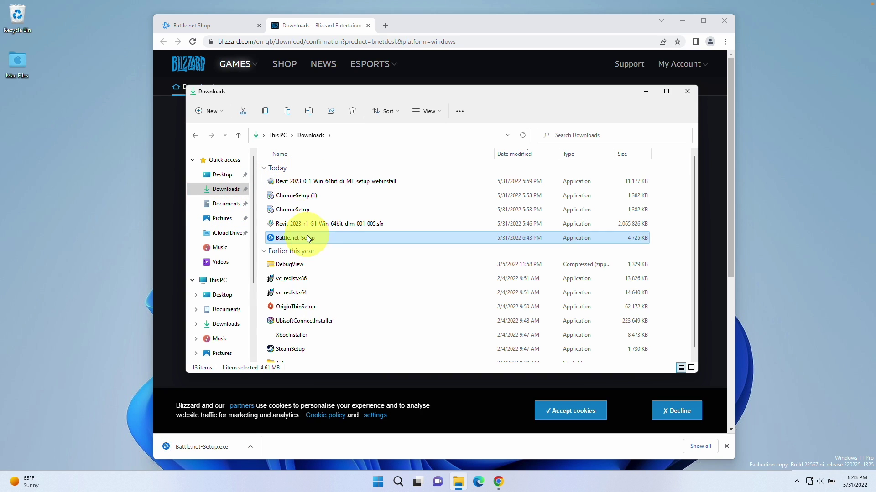
double_click(306, 237)
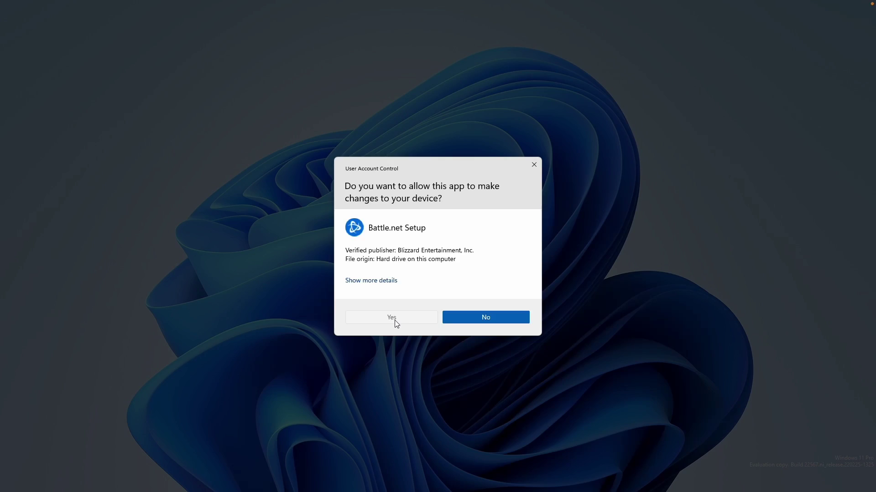
click(396, 322)
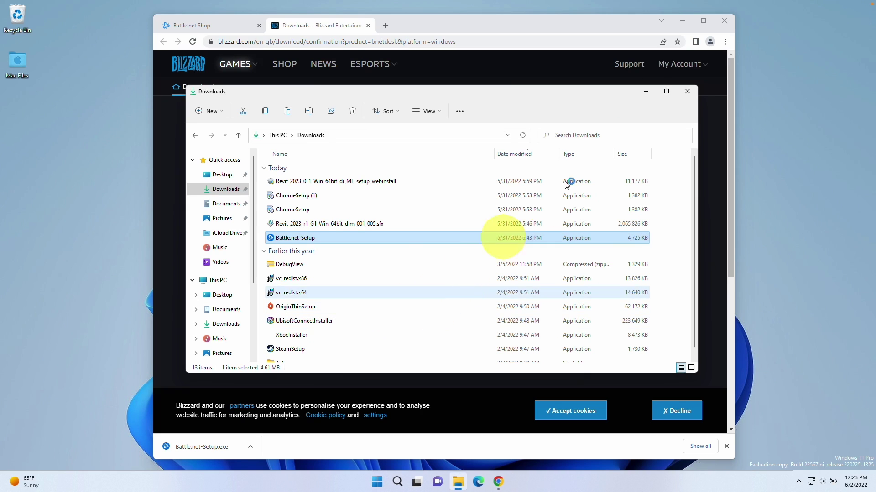
click(681, 89)
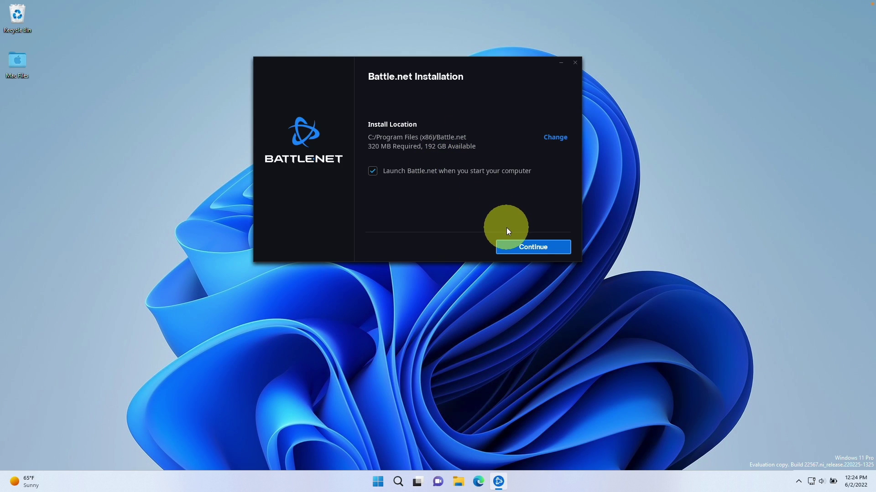
Step: Install Battle.net in C:/Program Files (x86)/Battle.net and log in with the account's e-mail or phone and password
click(508, 247)
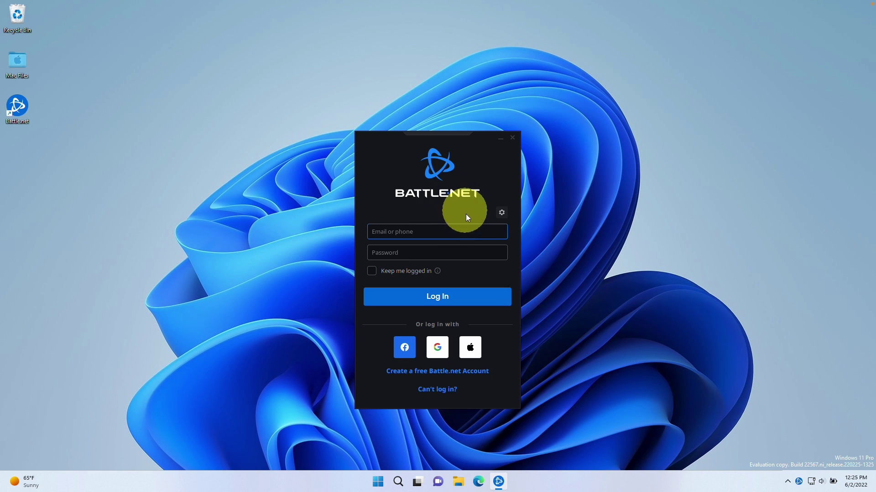
click(396, 232)
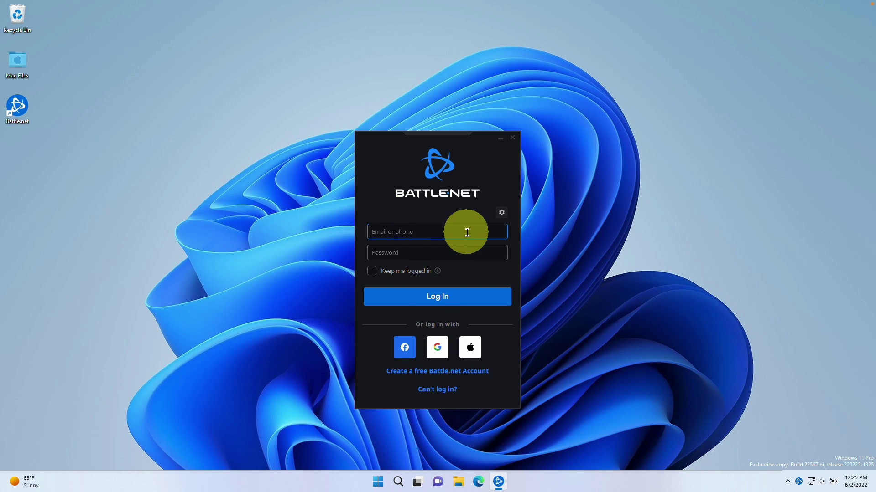
click(437, 299)
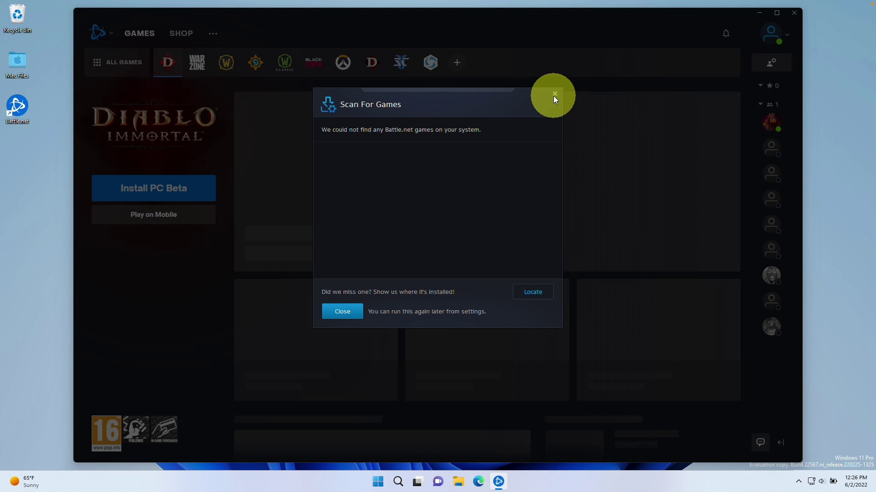
Step: Dismiss the game scan and welcome dialogs, then open Diablo Immortal from the full games list
click(554, 96)
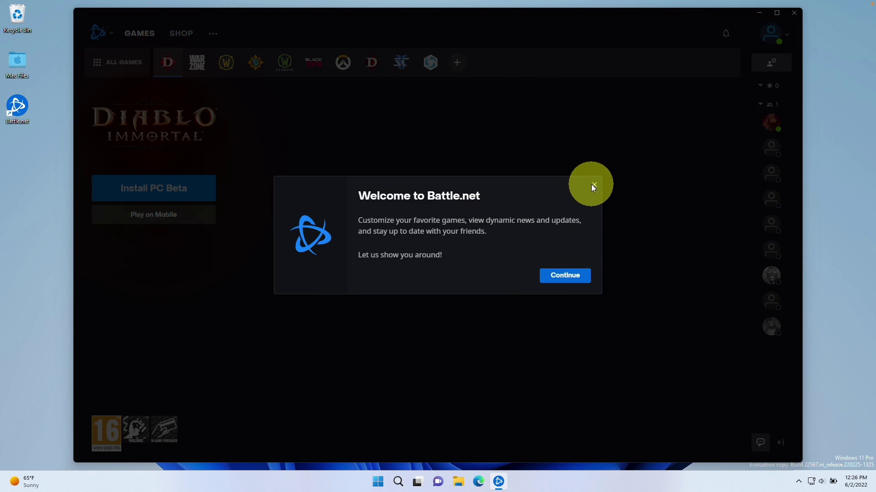
click(592, 187)
click(105, 62)
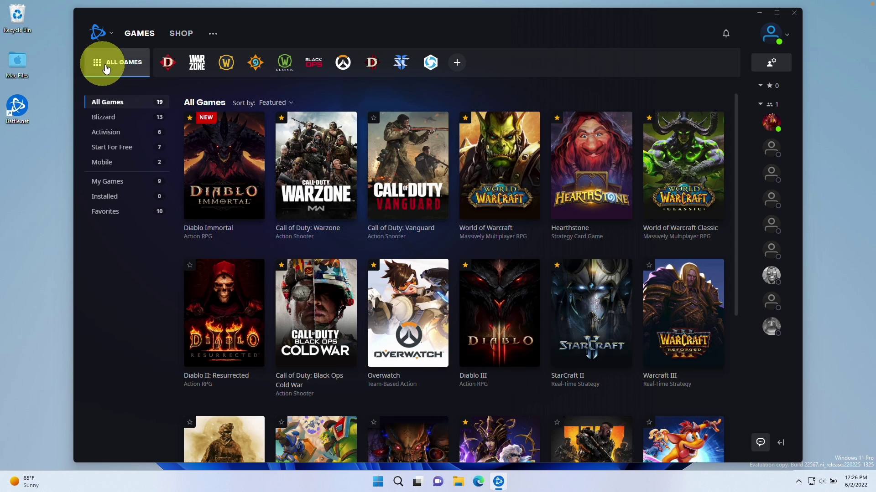
click(216, 169)
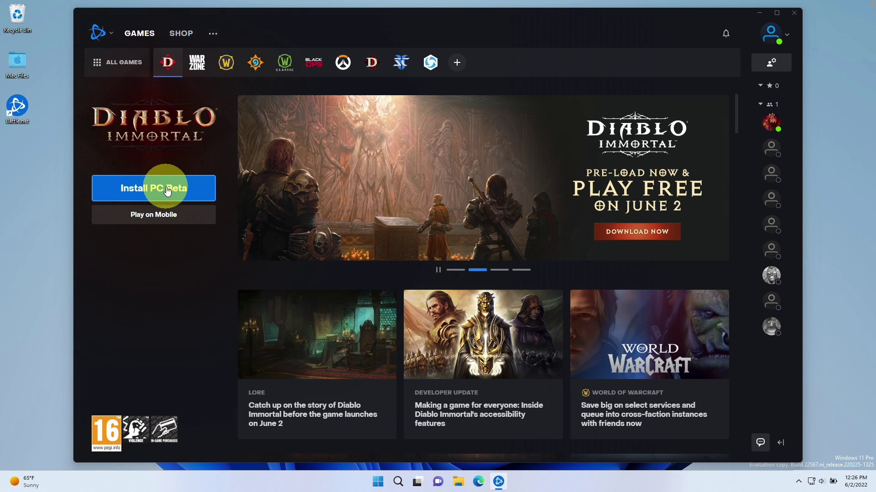
Step: Install the Diablo Immortal PC Beta, verifying the date of birth and keeping the default location, language and shortcut options
click(196, 192)
click(372, 259)
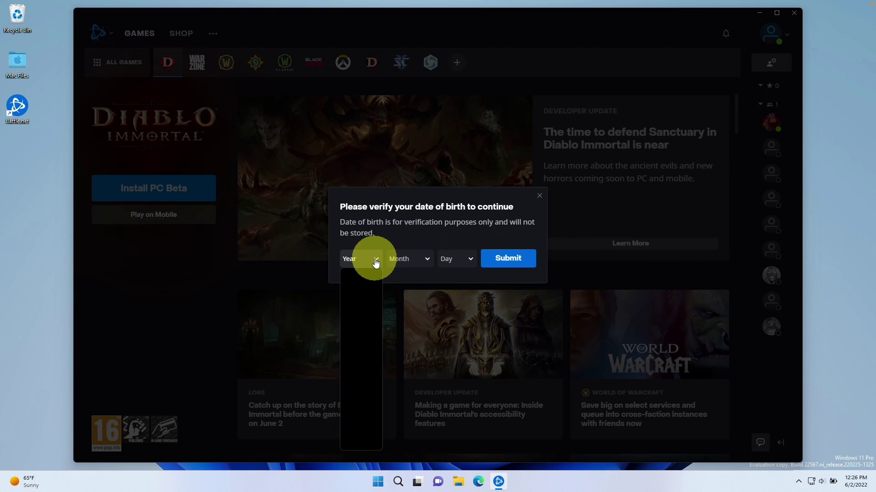
scroll(365, 319, down, 20)
click(366, 337)
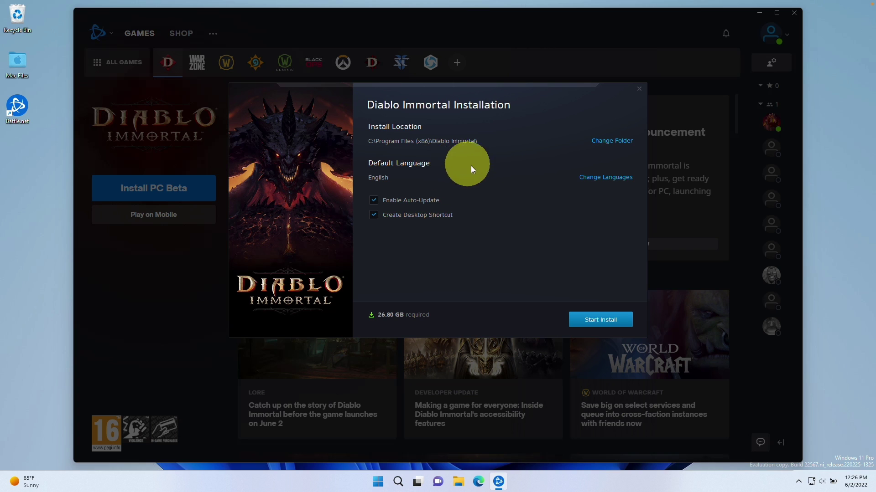
click(598, 322)
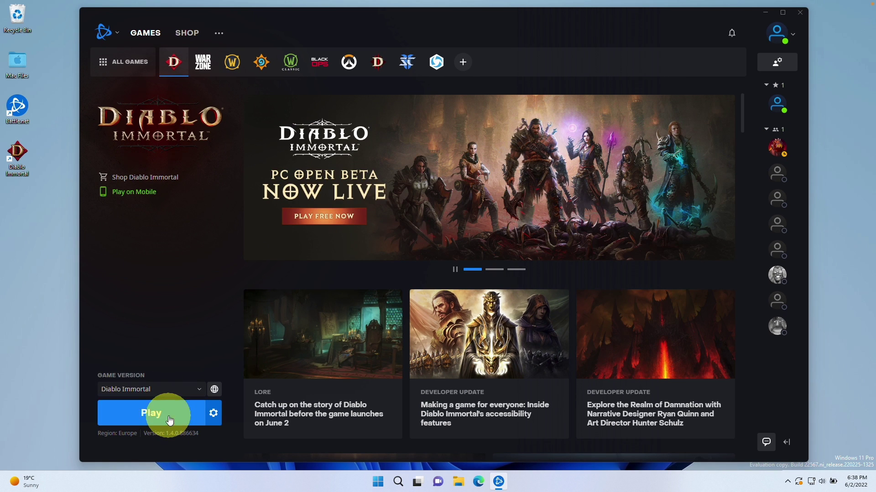
Step: Launch Diablo Immortal, choose the Wood Wraith server in Europe and continue to character selection
click(169, 418)
drag(223, 42, 186, 16)
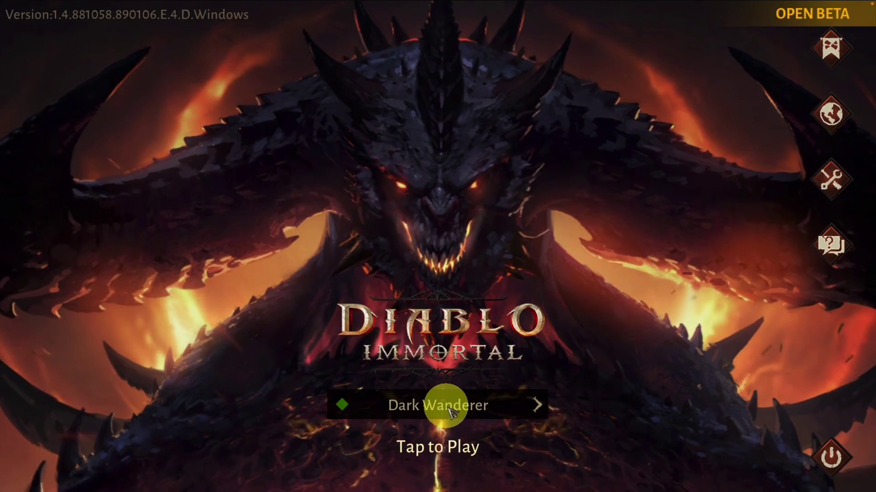
click(438, 411)
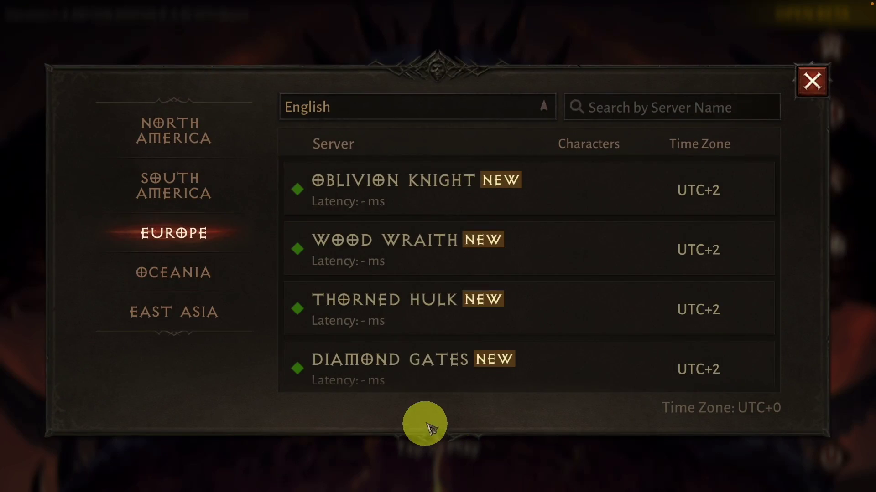
click(402, 202)
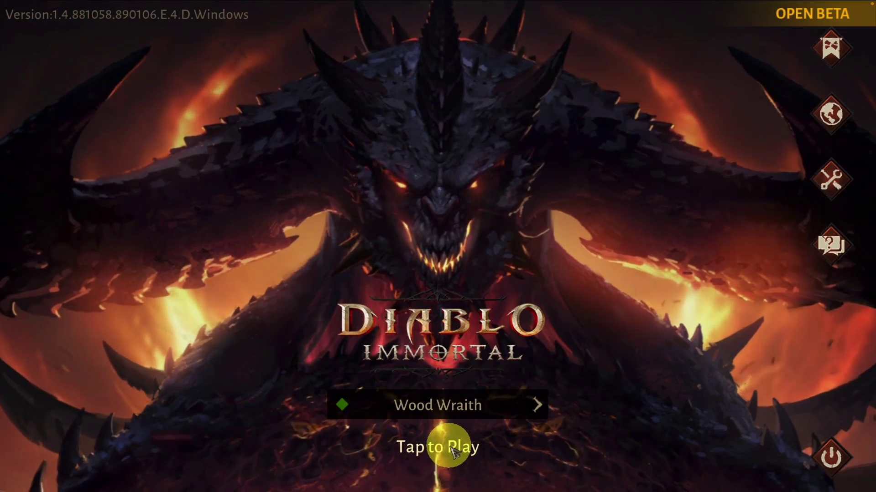
click(452, 450)
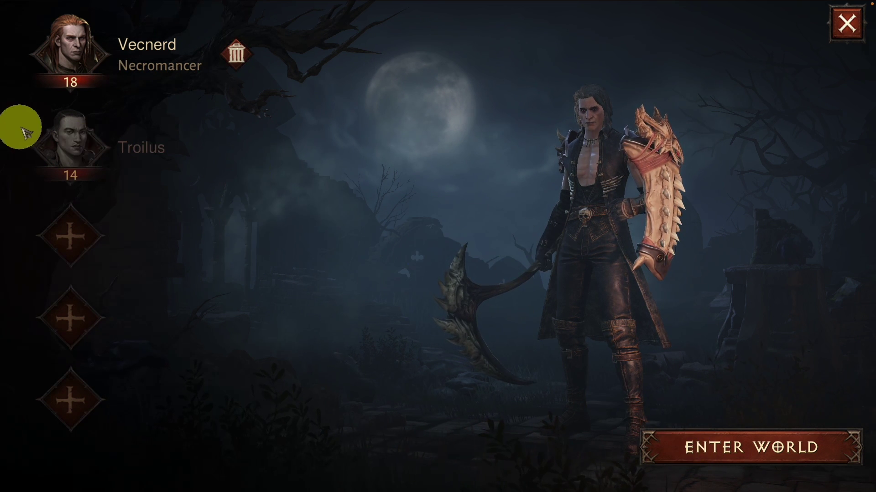
Step: Select the level 18 Necromancer character and enter the game world
click(129, 139)
click(149, 73)
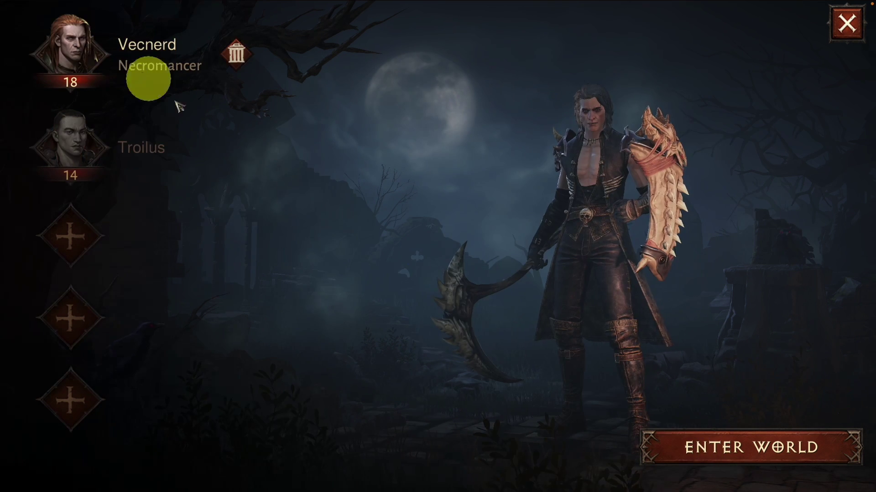
click(721, 456)
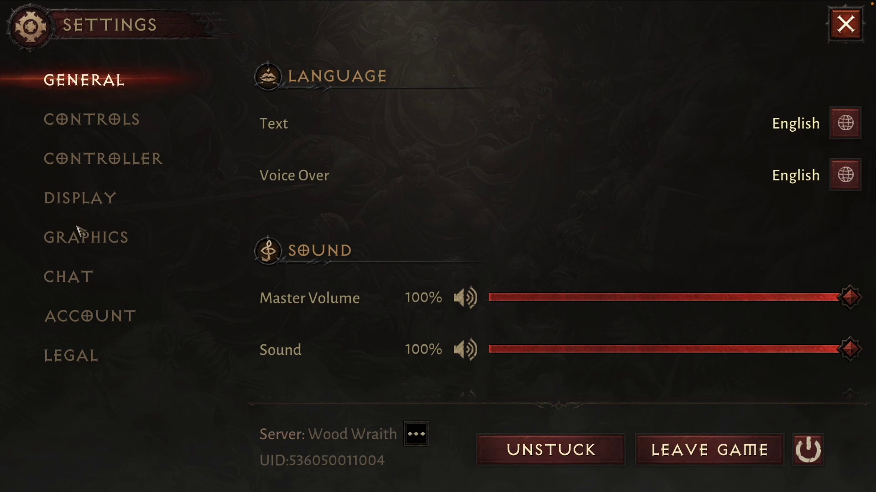
Step: Examine the frame rate, image sharpening and quality options in the game's graphics settings
click(79, 231)
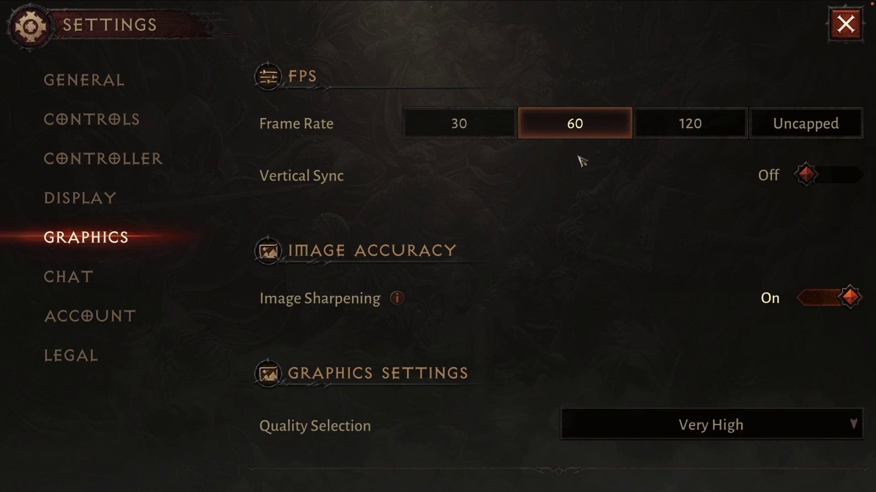
scroll(608, 277, down, 1)
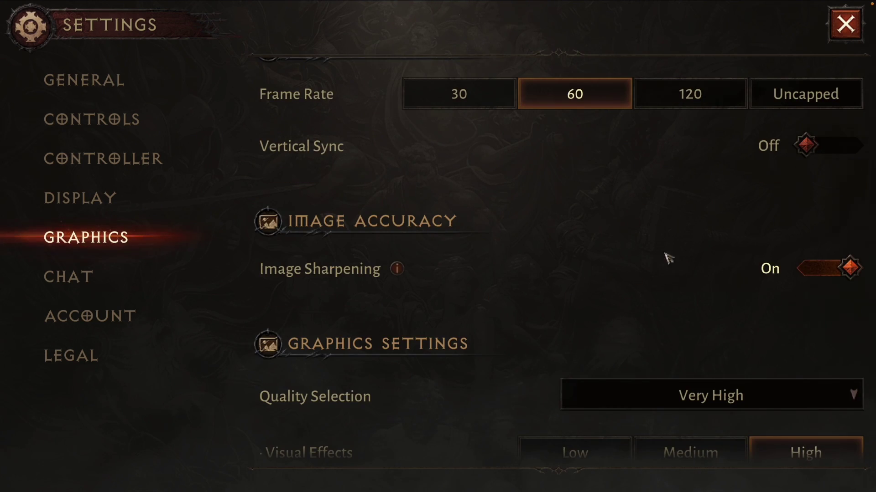
scroll(683, 255, down, 4)
click(745, 279)
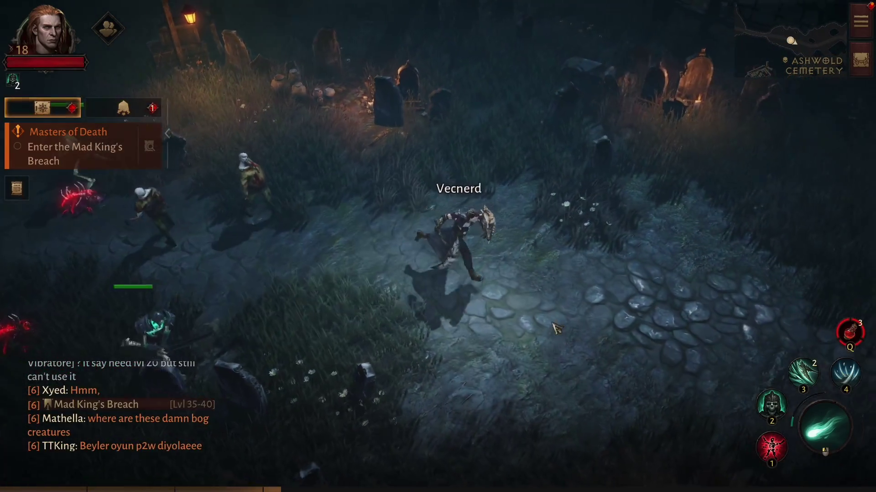
Step: Open the game's graphics settings, set Visual Effects to Low and choose the first preset under Quality Selection
click(224, 185)
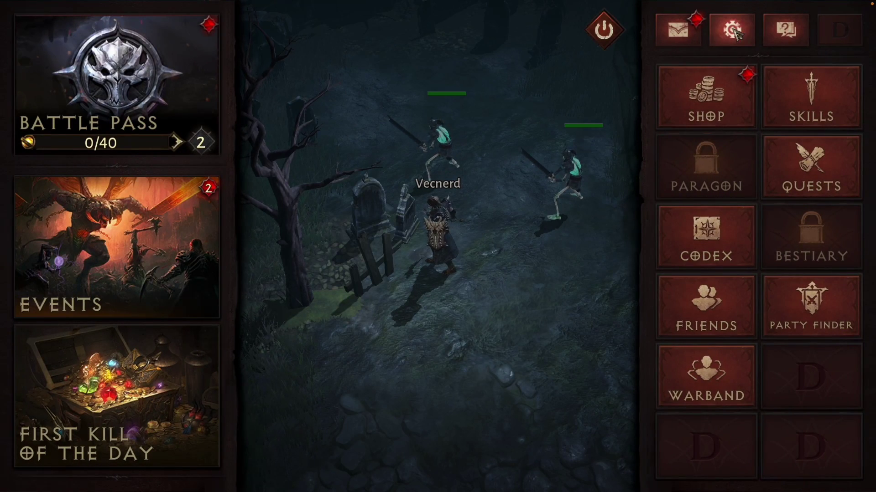
click(733, 30)
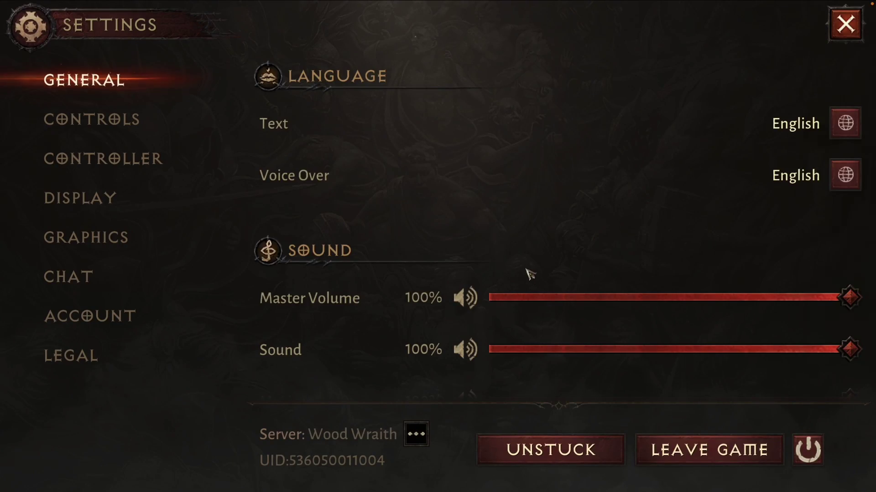
scroll(529, 274, down, 5)
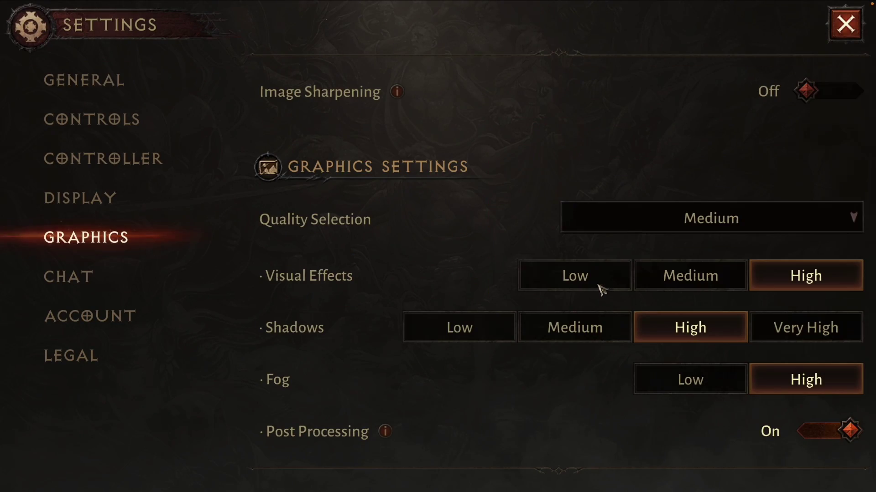
click(600, 278)
click(699, 222)
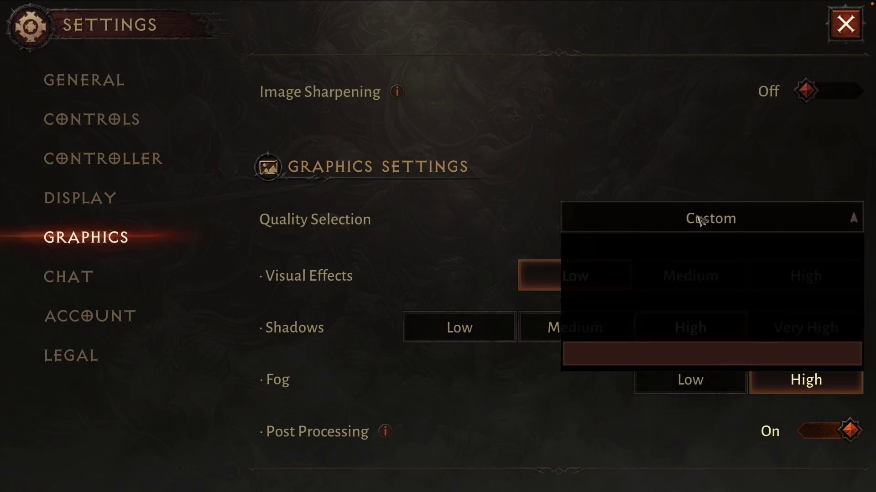
click(693, 249)
Step: Adjust the individual graphics quality options and return to the game world
scroll(611, 274, down, 2)
click(576, 188)
click(484, 238)
scroll(484, 255, down, 3)
click(484, 275)
click(568, 327)
scroll(634, 326, down, 2)
key(Escape)
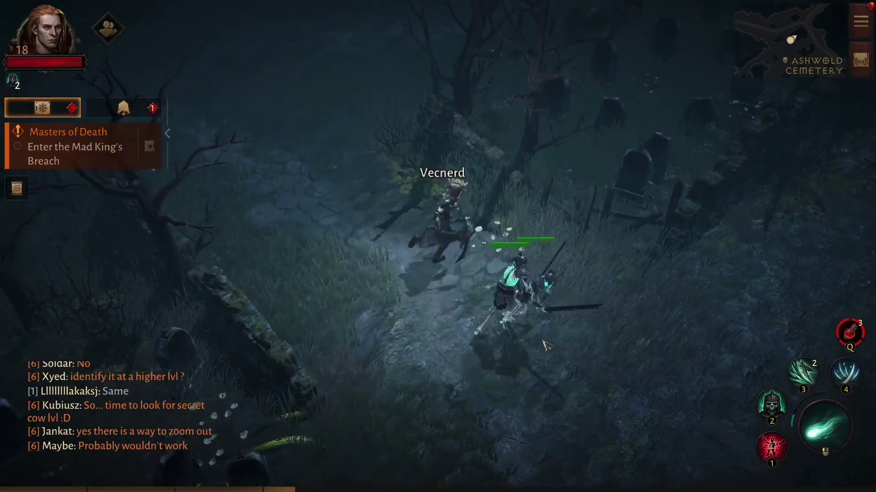
Step: Run the Necromancer through Ashwold Cemetery in full screen to try out the adjusted graphics settings
key(s)
key(d)
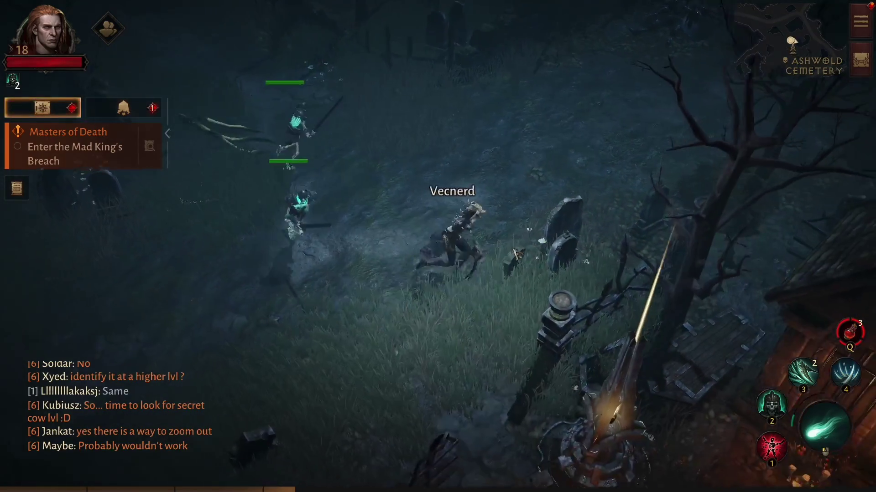
key(w)
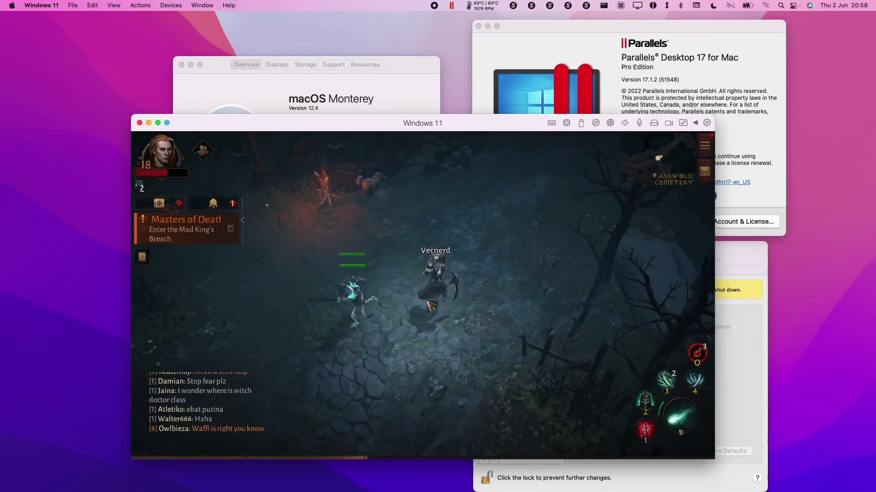
Step: Move the Necromancer back and forth along the stone path near the campfire in the windowed Windows 11 virtual machine
key(a)
key(w)
key(d)
key(s)
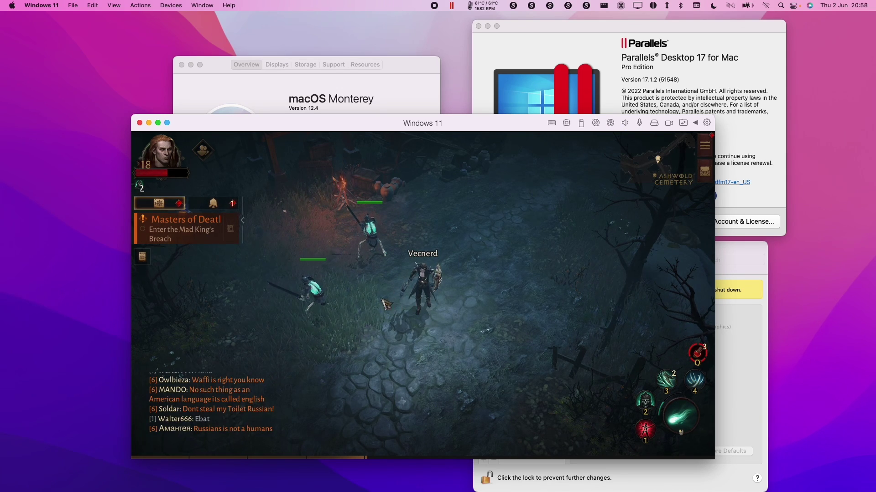
key(a)
key(d)
key(s)
click(417, 311)
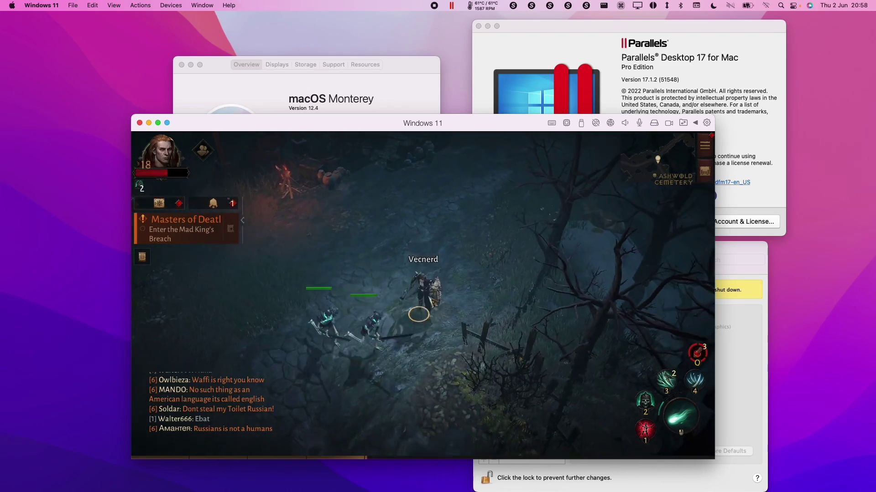
click(433, 247)
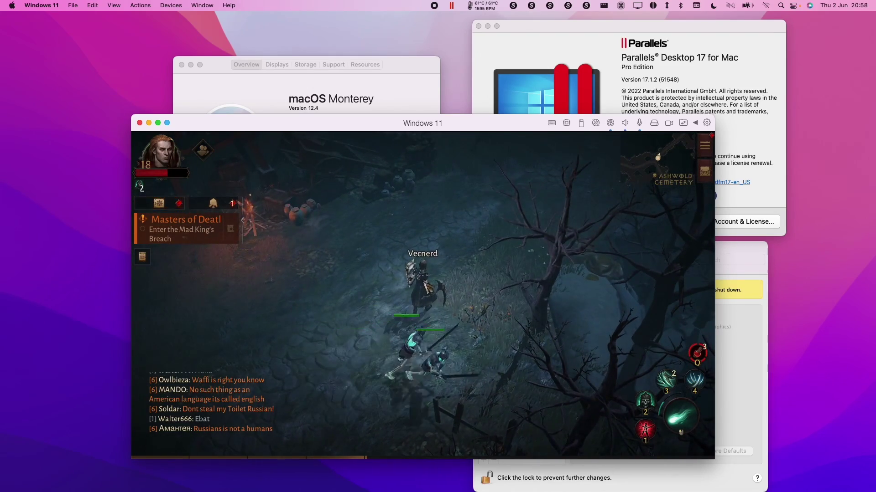
click(389, 315)
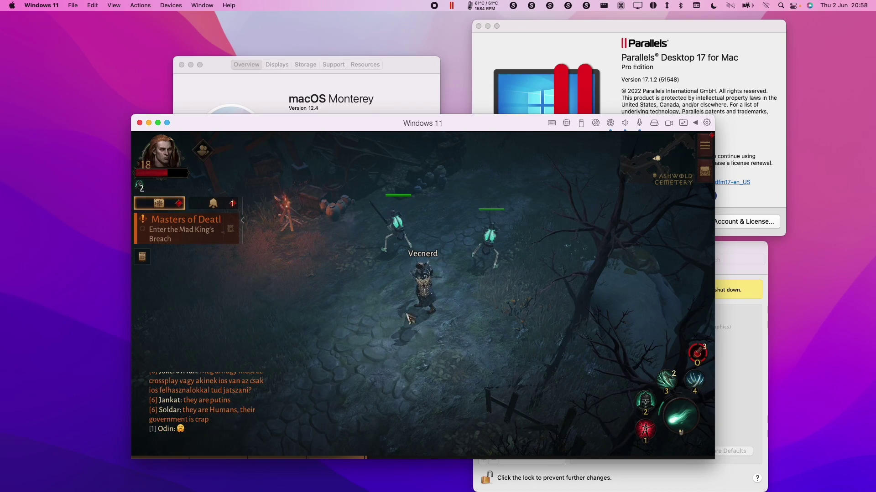
key(s)
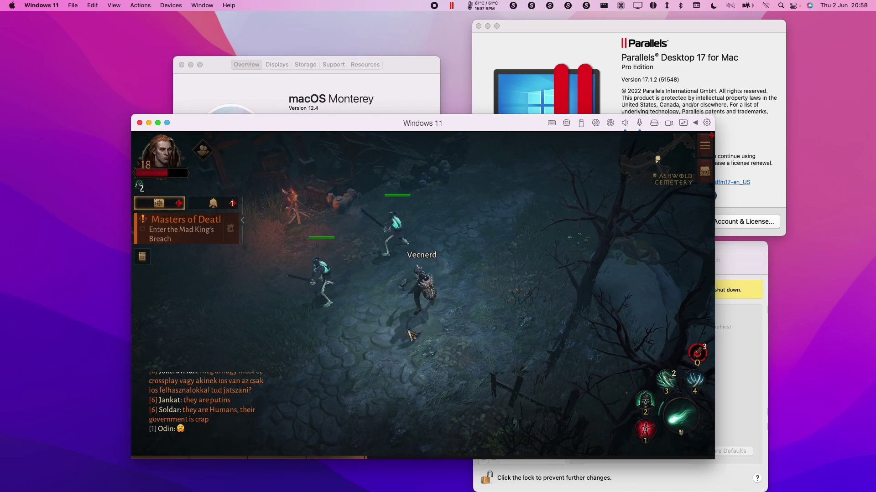
key(a)
key(s)
key(d)
key(s)
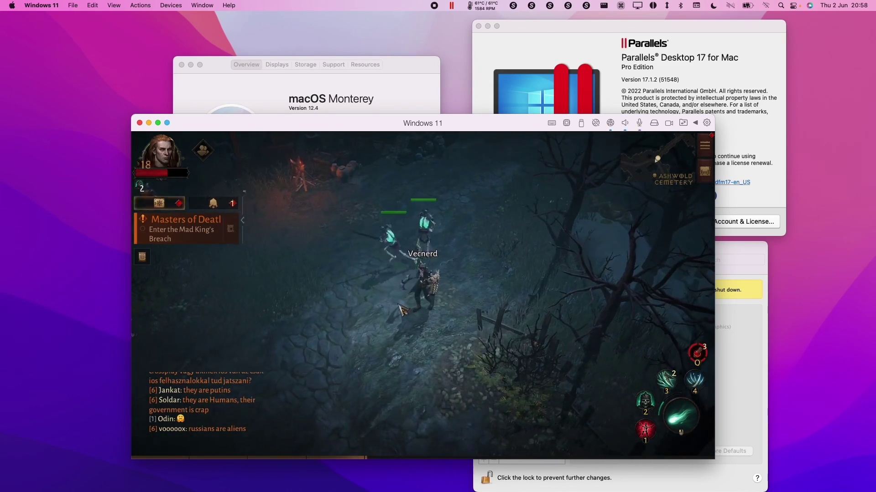
key(a)
key(w)
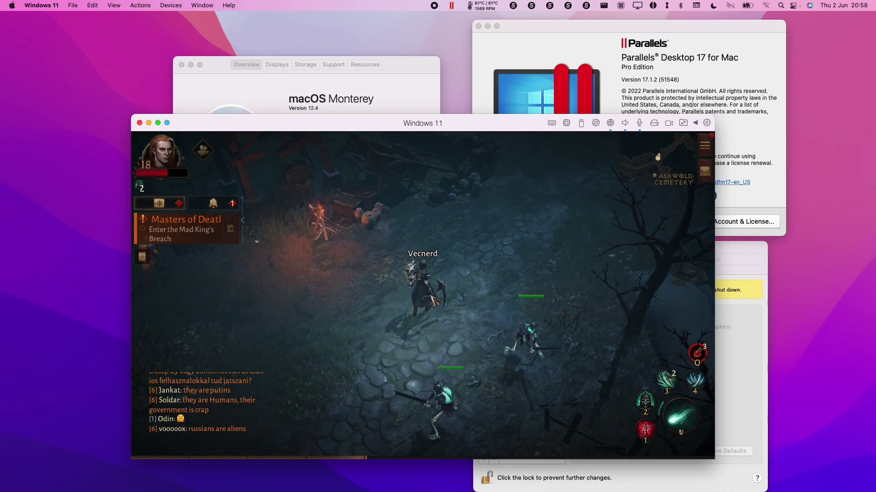